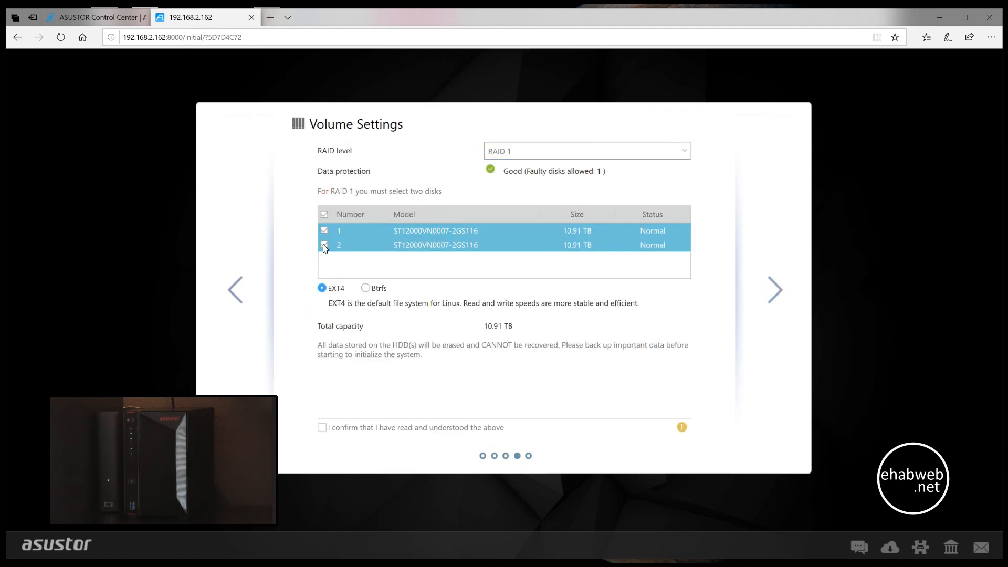
# - Advance the NAS setup wizard past the date and time settings and through the initialization stage
pyautogui.click(321, 427)
pyautogui.click(774, 290)
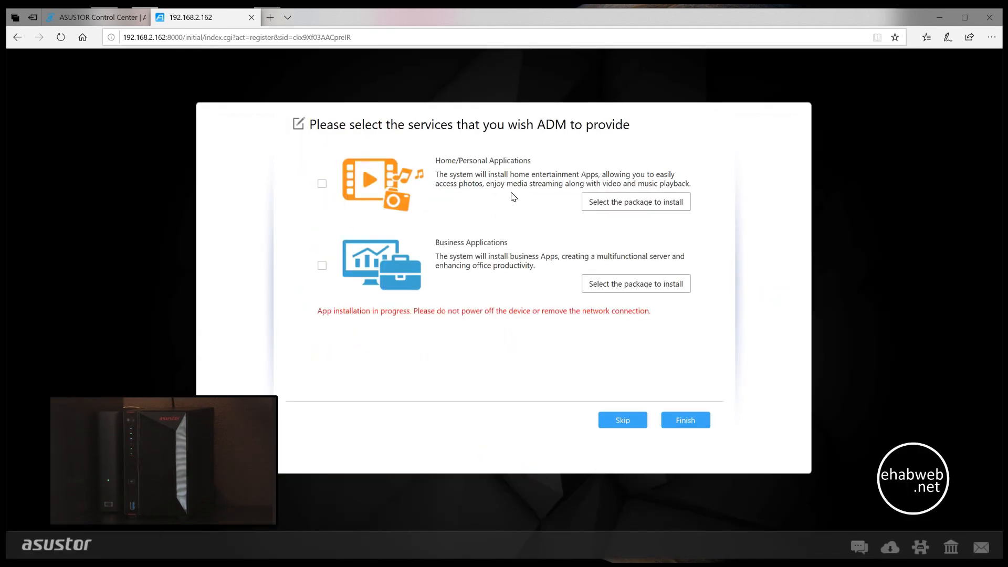
pyautogui.click(636, 202)
pyautogui.click(588, 382)
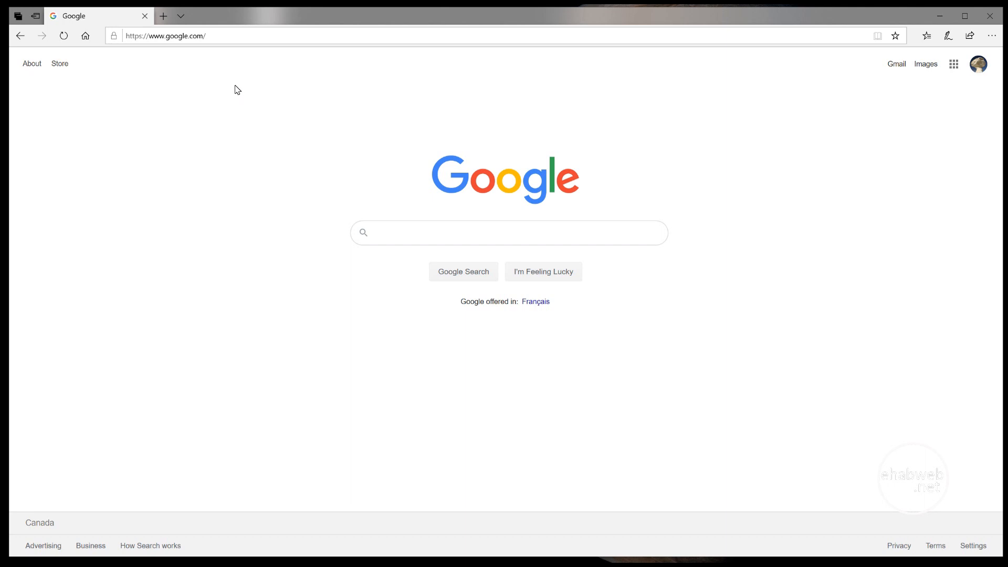
# - Load the NAS web portal at 192.168.2.162
pyautogui.click(225, 37)
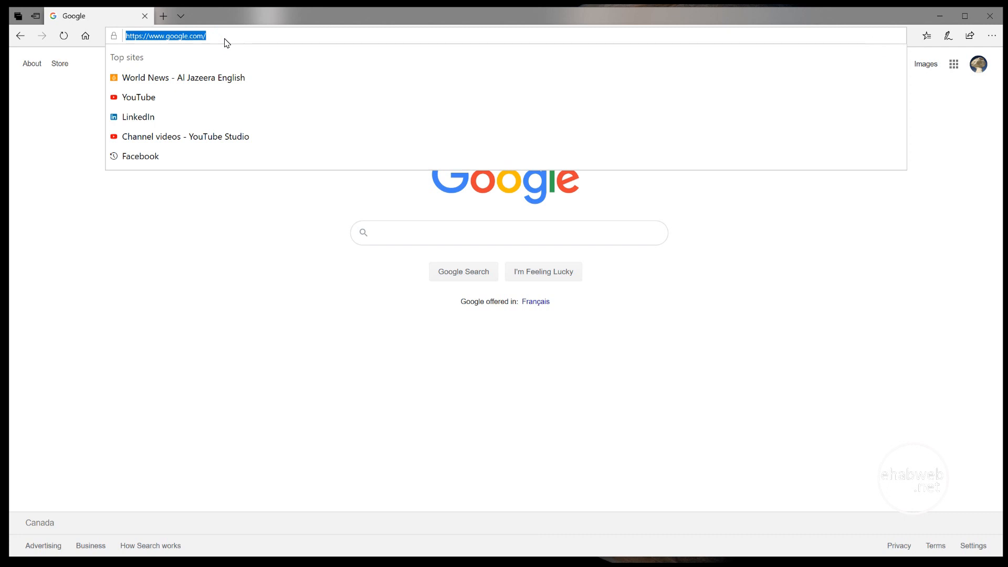
pyautogui.write('192.168.2.162')
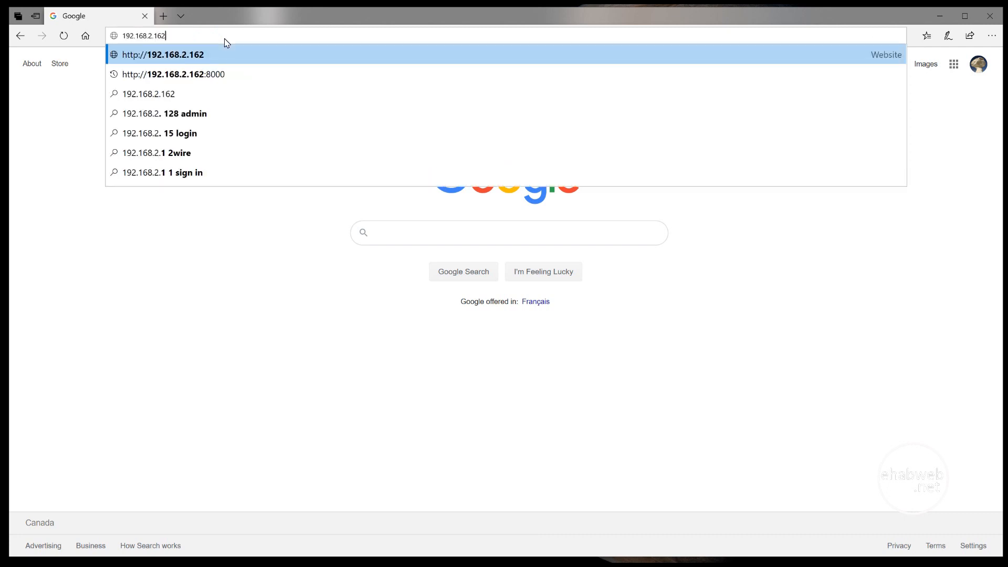
pyautogui.press('Return')
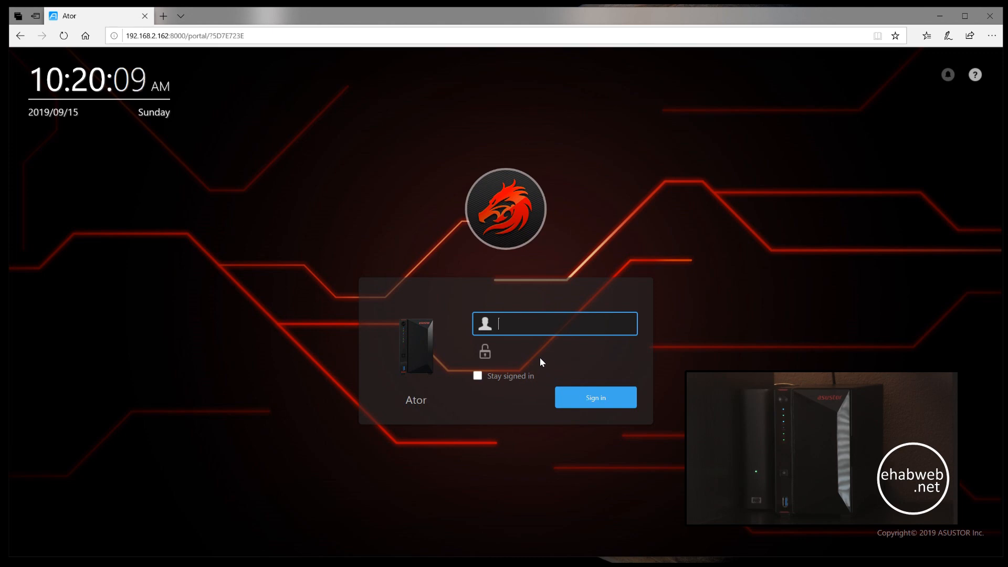
# - Sign in to the NAS as admin, filling in the account password from the saved login
pyautogui.write('admin')
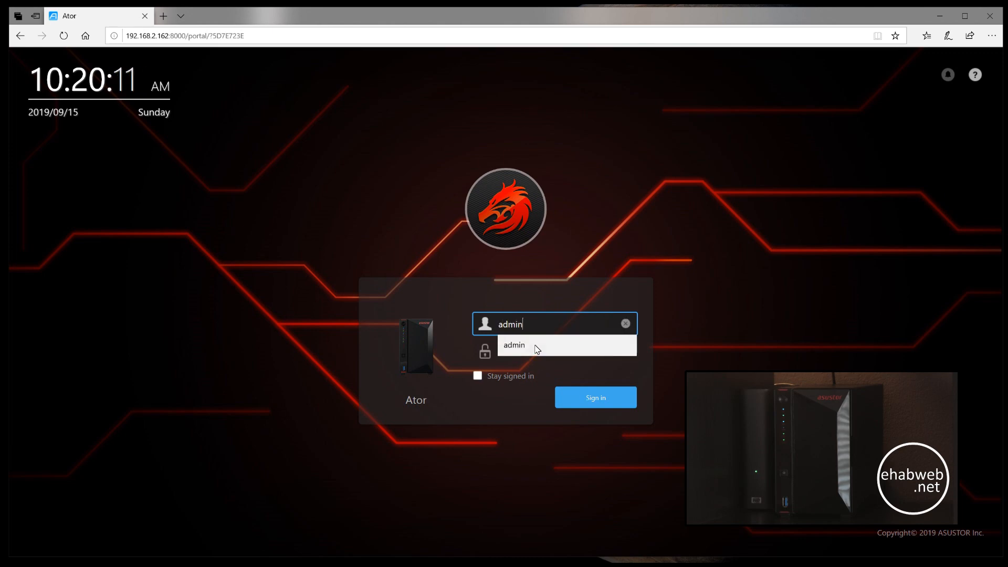
pyautogui.click(524, 347)
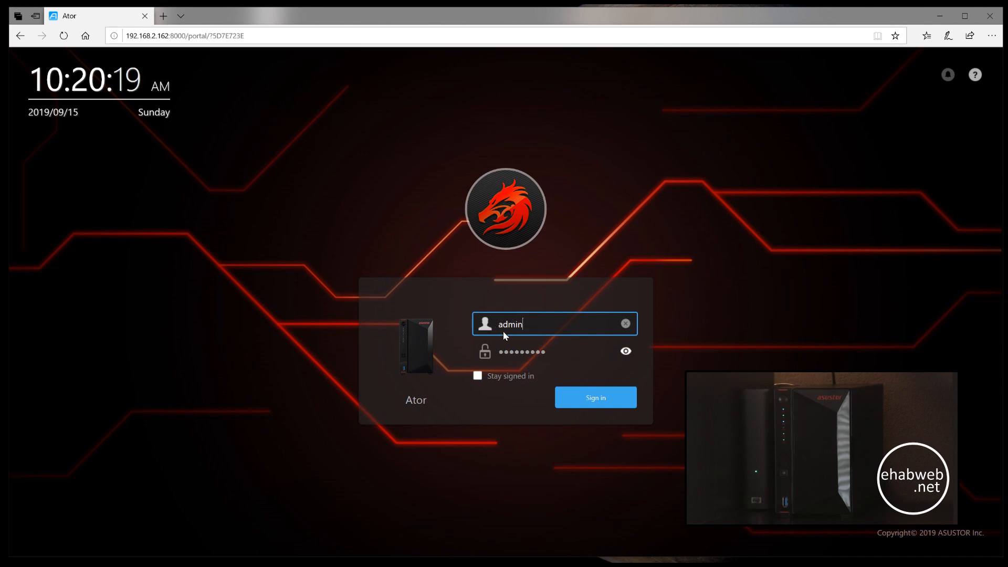
pyautogui.click(596, 399)
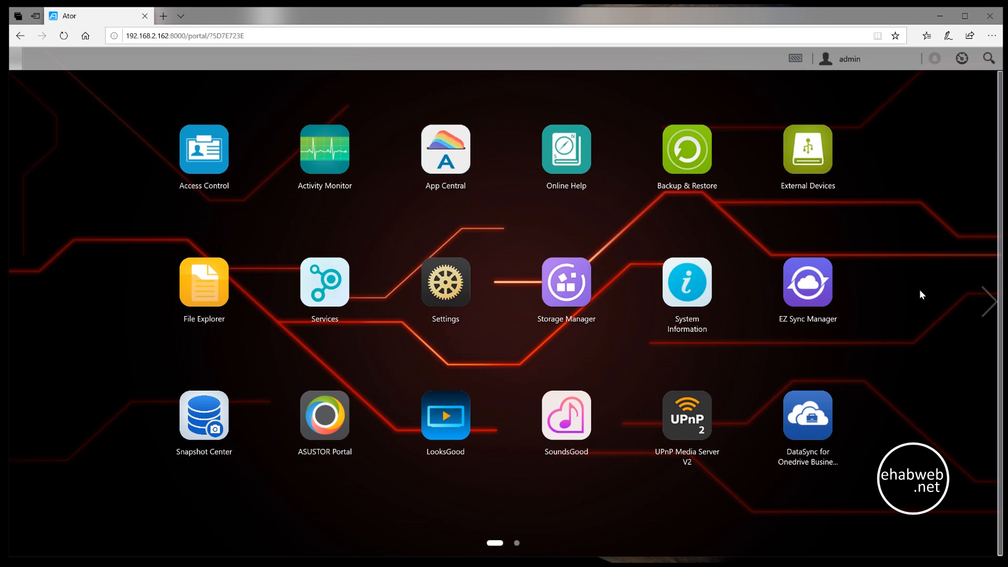
# - Look over the second page of desktop apps and inspect the local users in Access Control
pyautogui.click(984, 304)
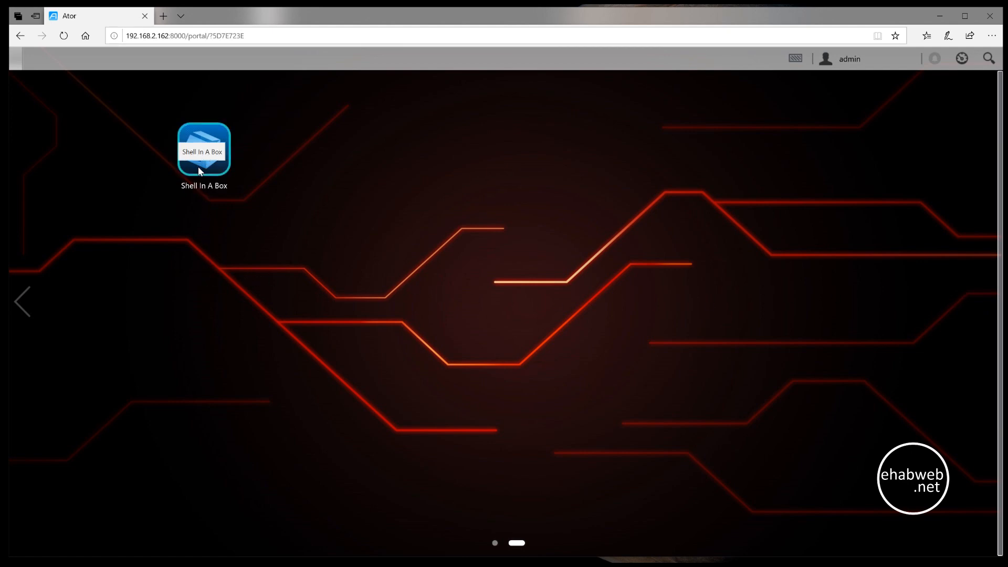
pyautogui.click(20, 301)
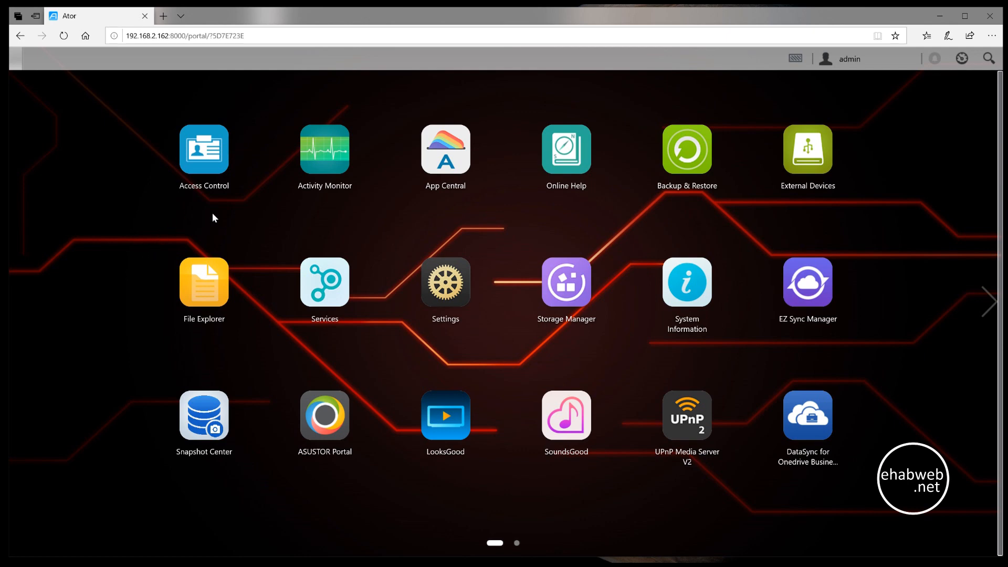
pyautogui.click(206, 160)
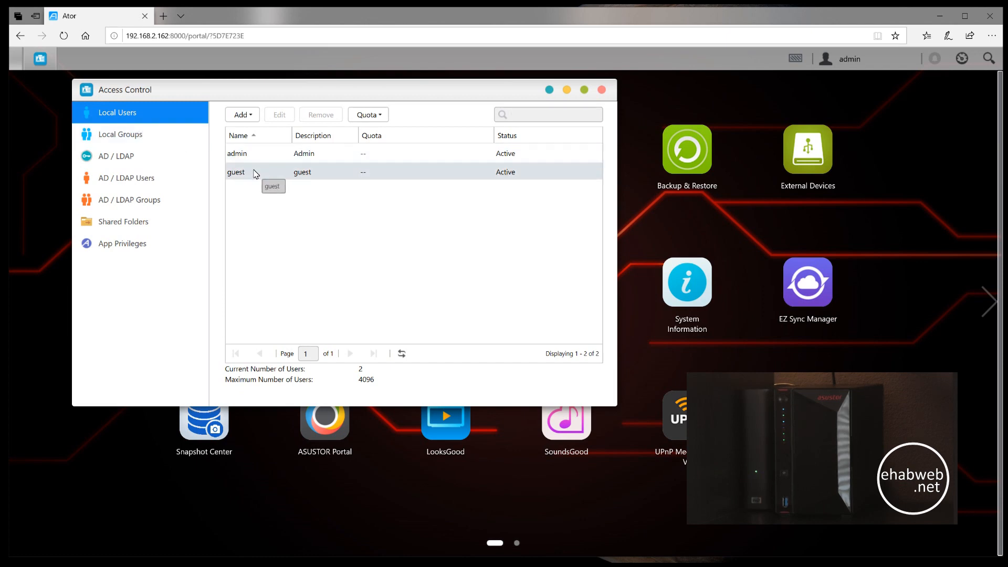
pyautogui.click(256, 154)
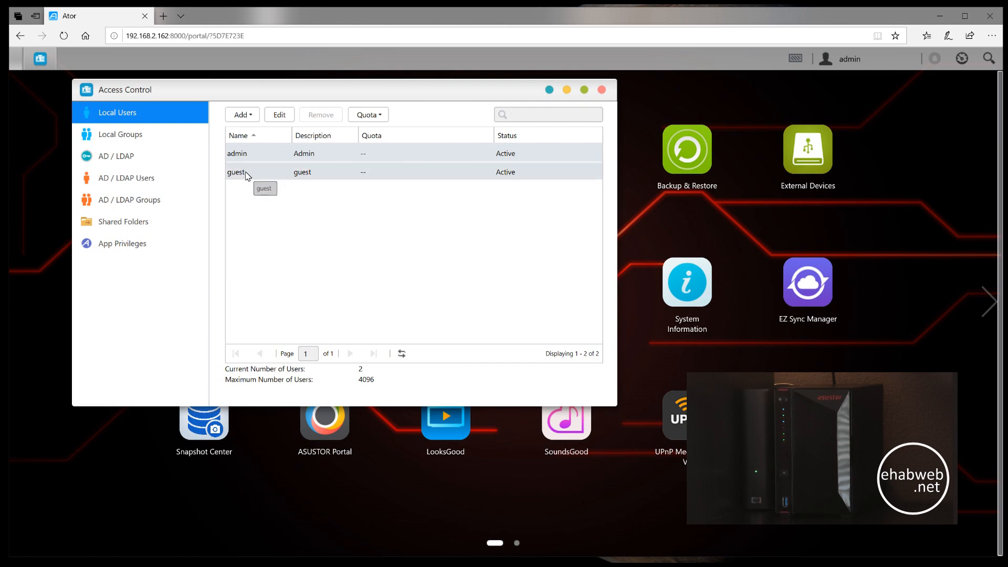
# - Examine the administrators group's members and folder access rights, review the app privileges, and close Access Control
pyautogui.click(147, 136)
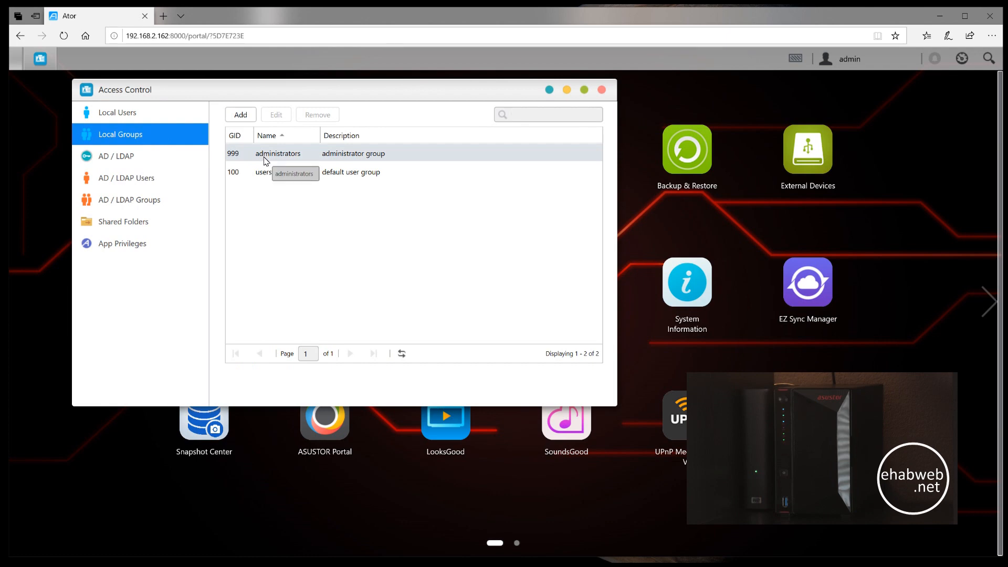
pyautogui.click(269, 157)
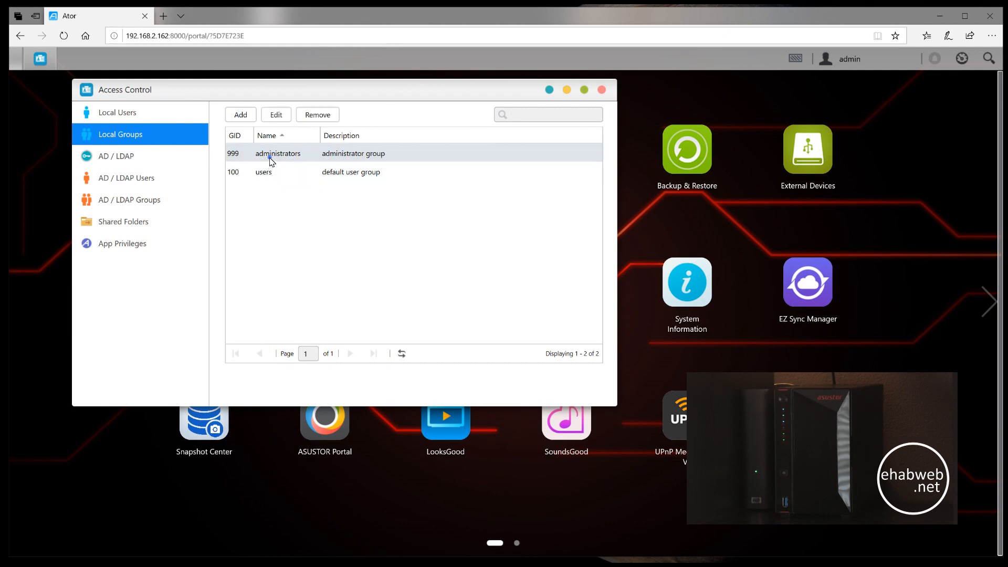
pyautogui.click(277, 115)
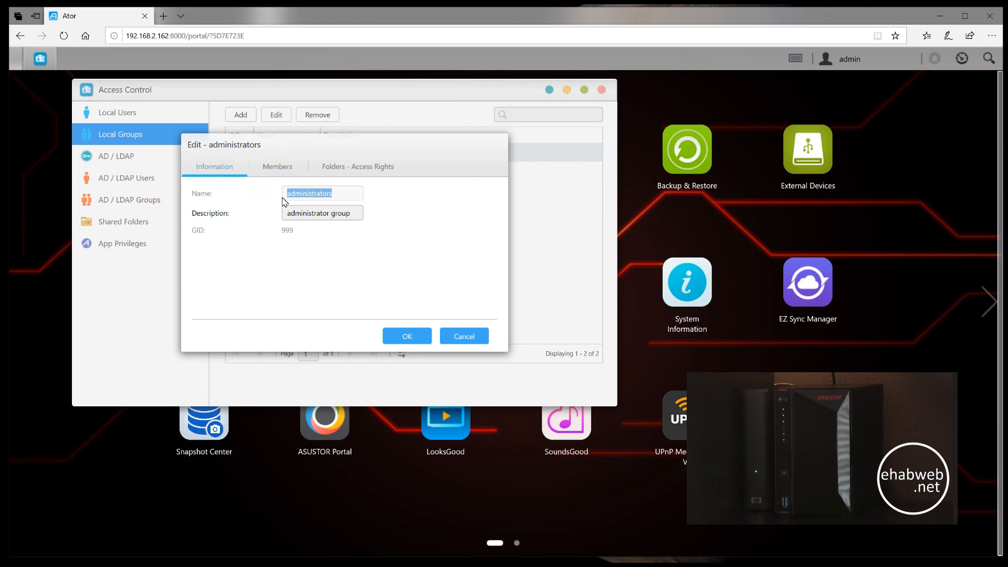
pyautogui.click(287, 168)
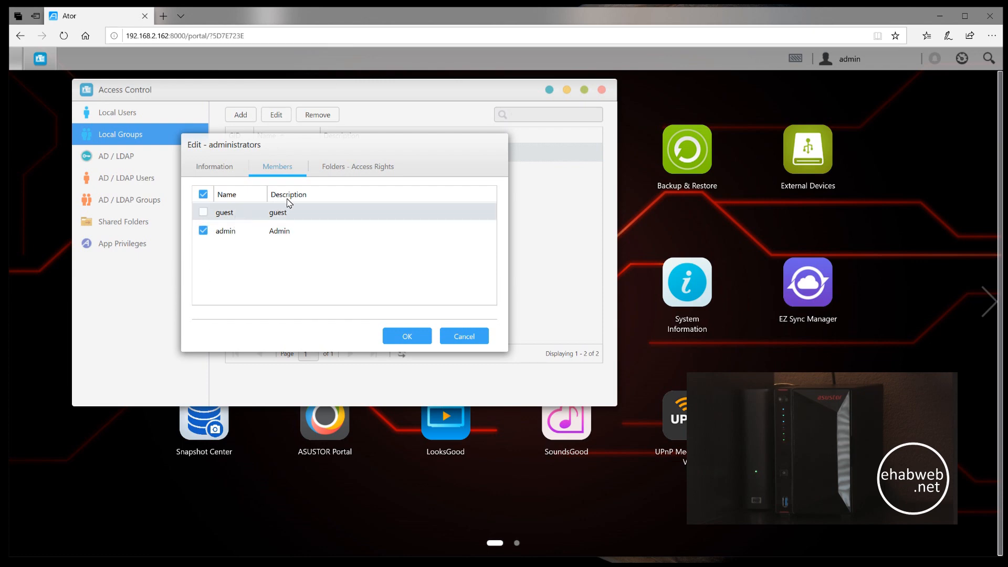
pyautogui.click(336, 166)
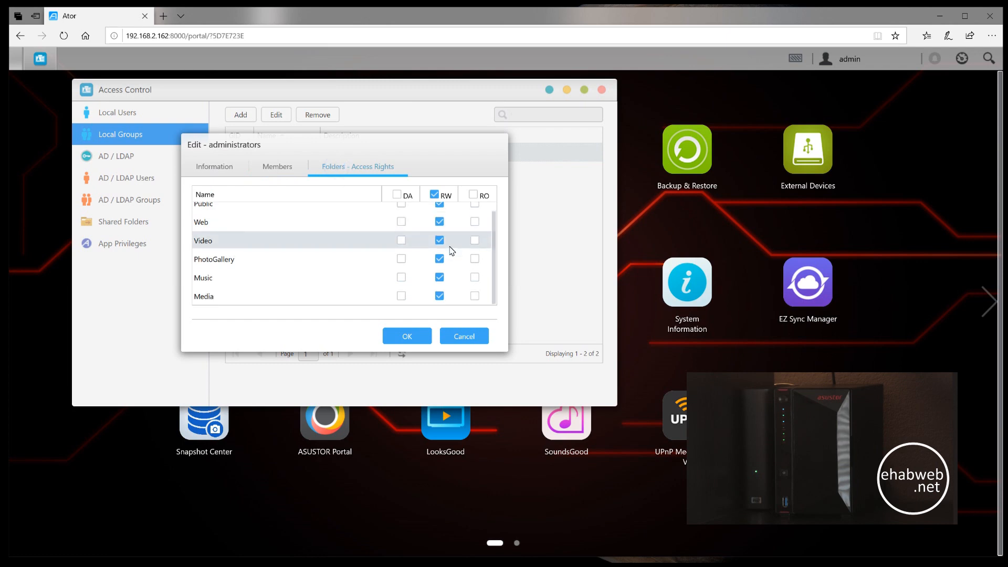
pyautogui.click(461, 339)
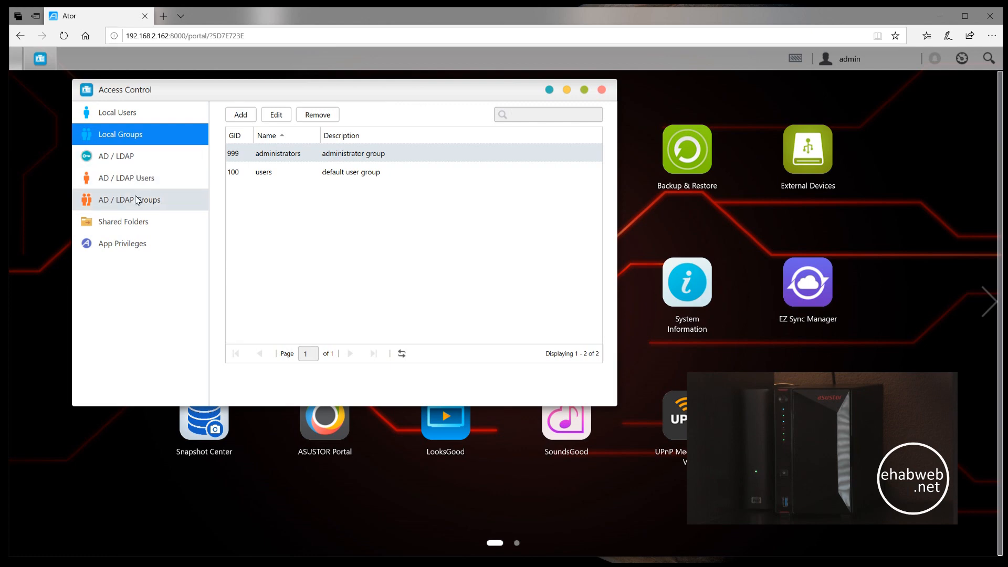
pyautogui.click(142, 245)
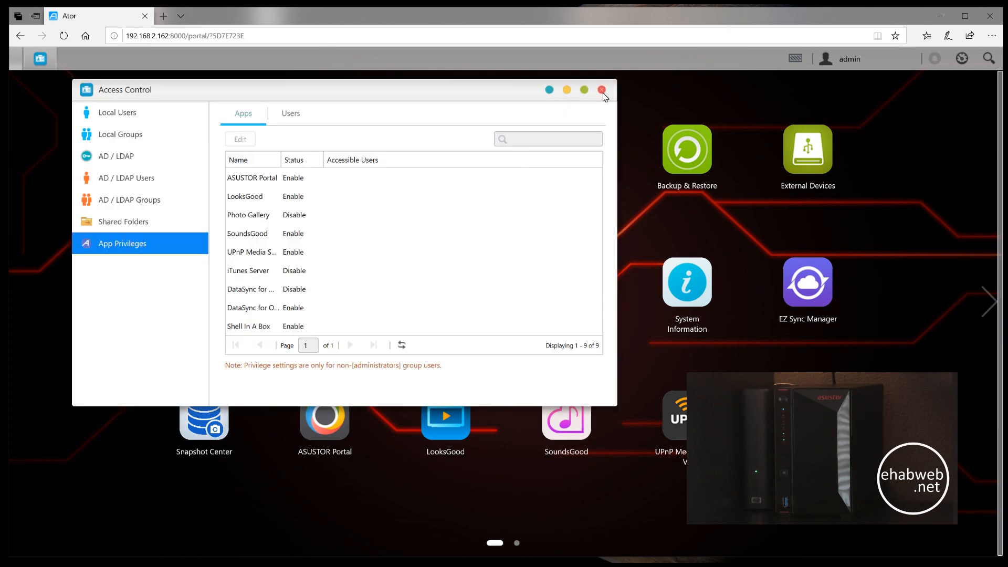
pyautogui.click(602, 93)
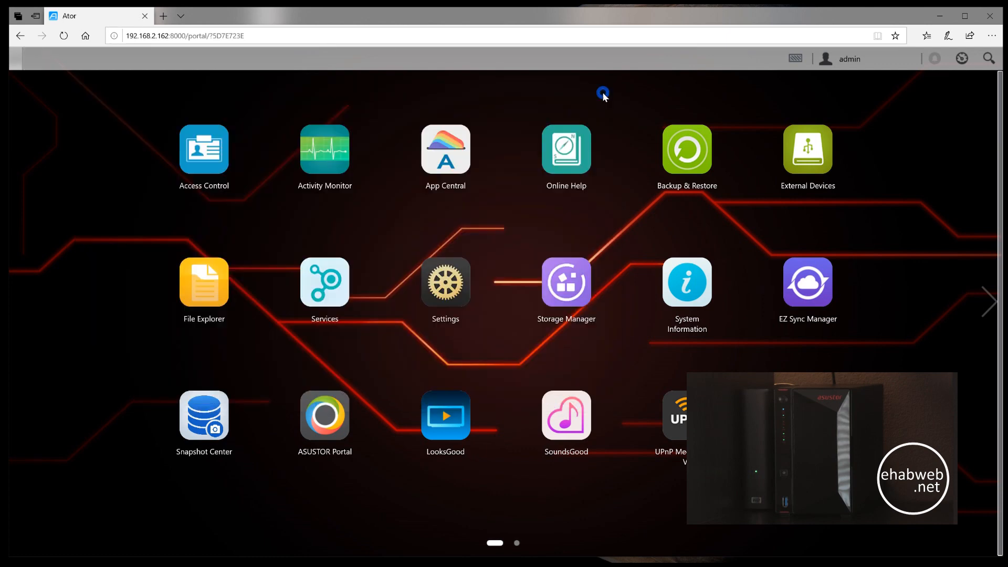
# - View the CPU, memory, network and disk performance graphs in Activity Monitor
pyautogui.click(333, 157)
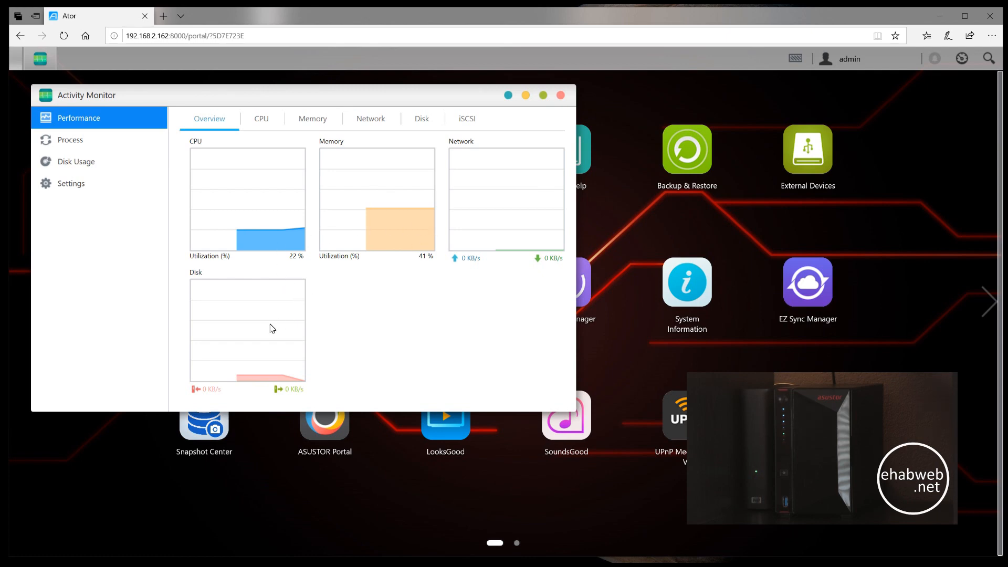
pyautogui.click(260, 120)
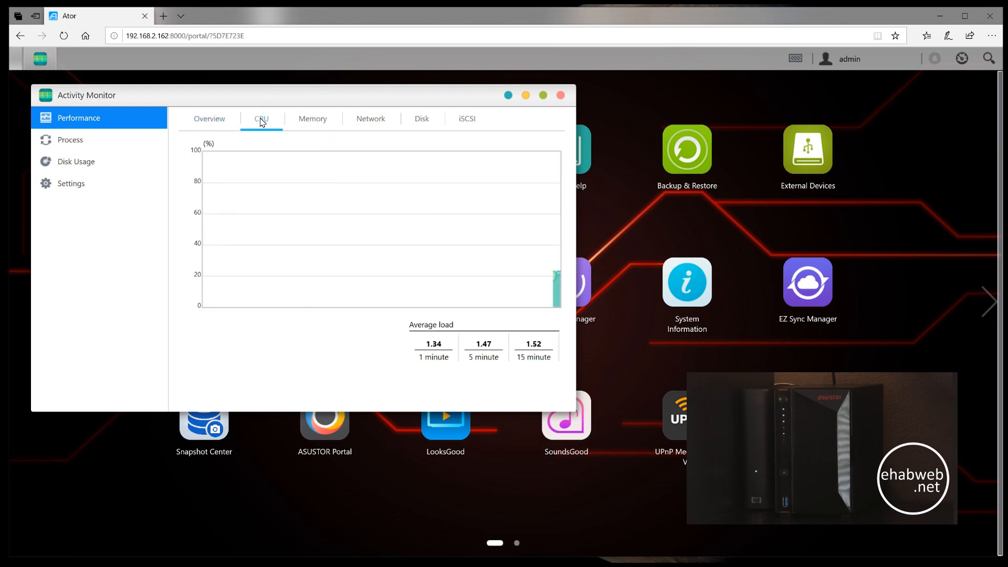
pyautogui.click(307, 120)
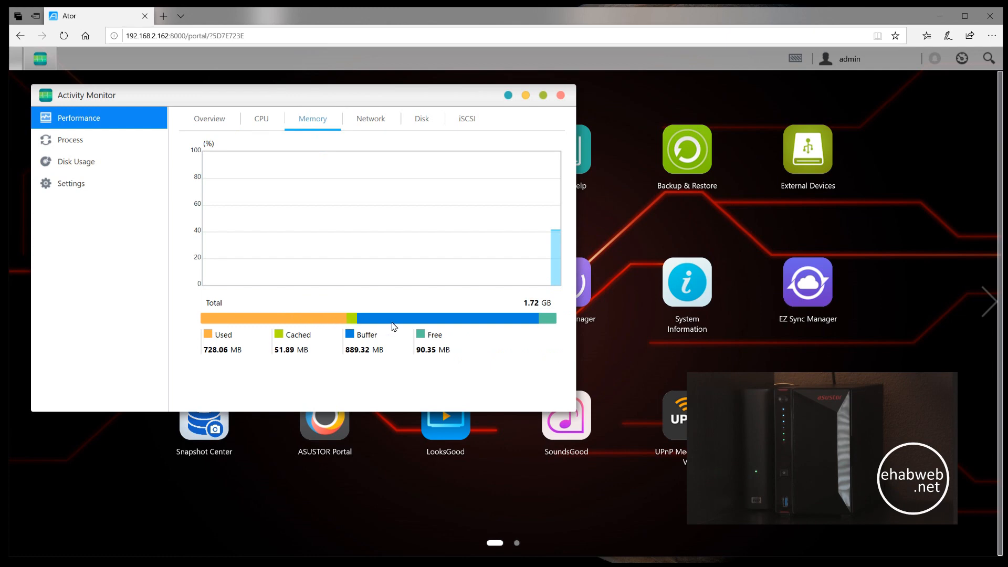
pyautogui.click(365, 119)
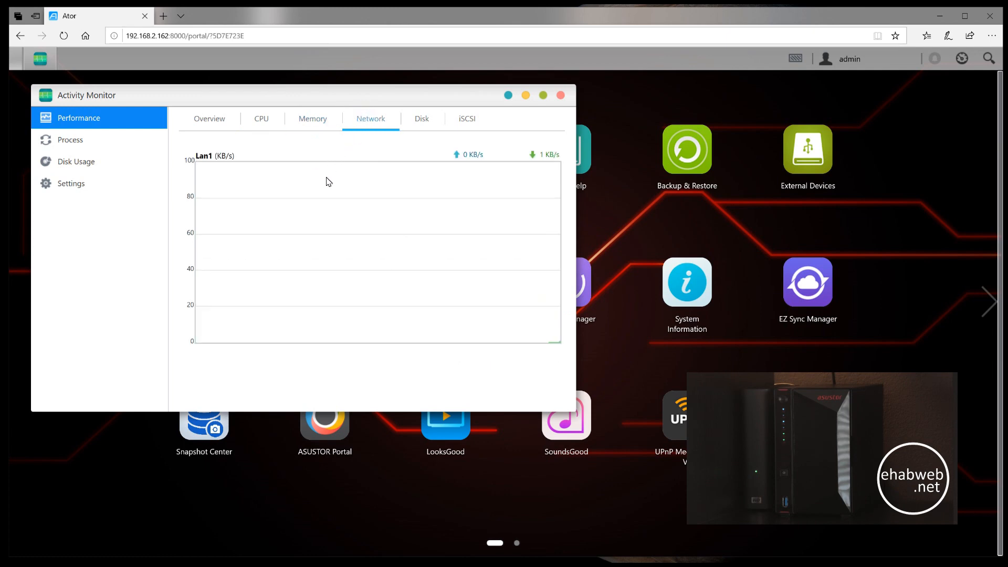
pyautogui.click(424, 124)
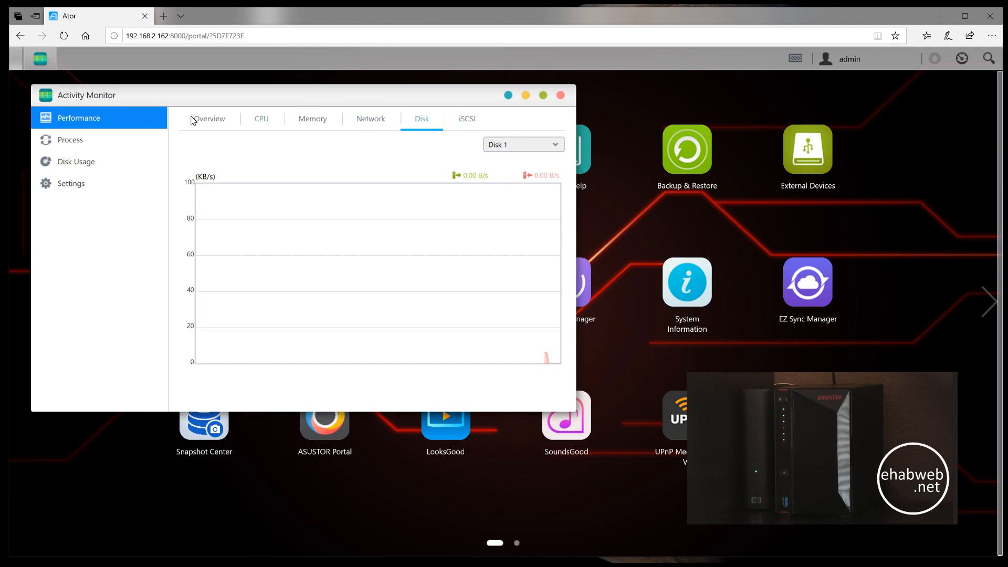
# - Review the running processes, the Volume 1 disk usage and the monitoring settings, and close Activity Monitor
pyautogui.click(96, 147)
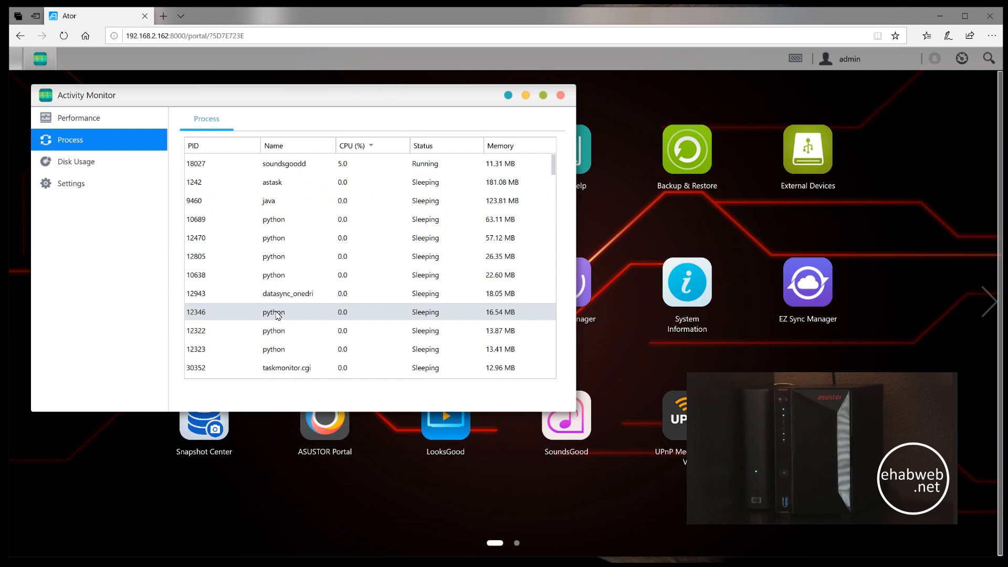
pyautogui.click(95, 165)
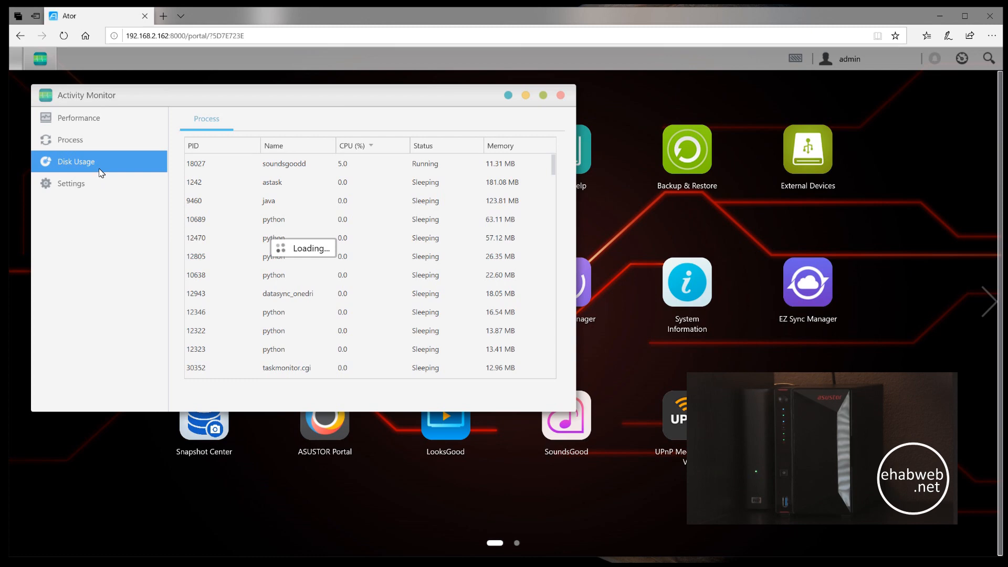
pyautogui.moveTo(280, 237)
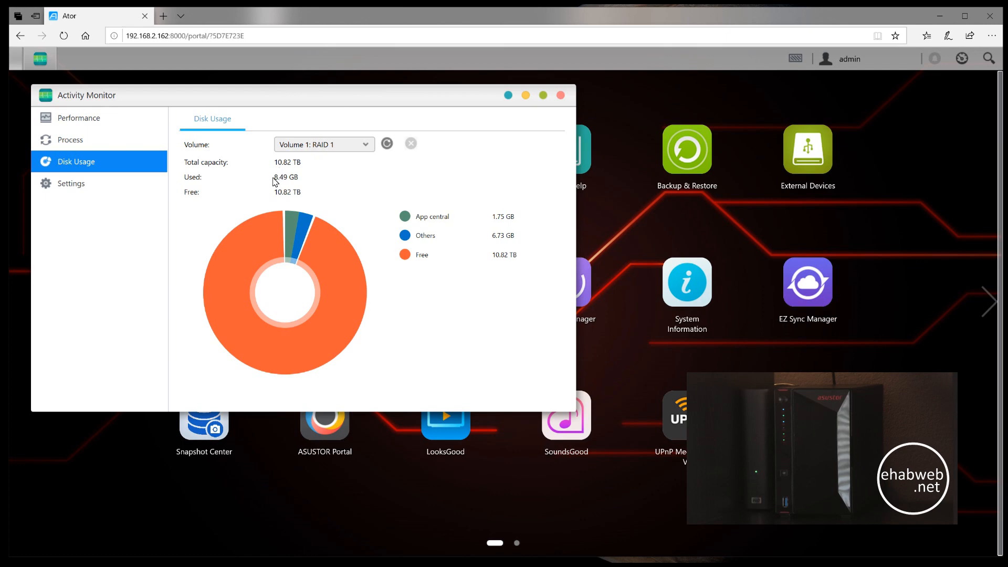
pyautogui.moveTo(332, 249)
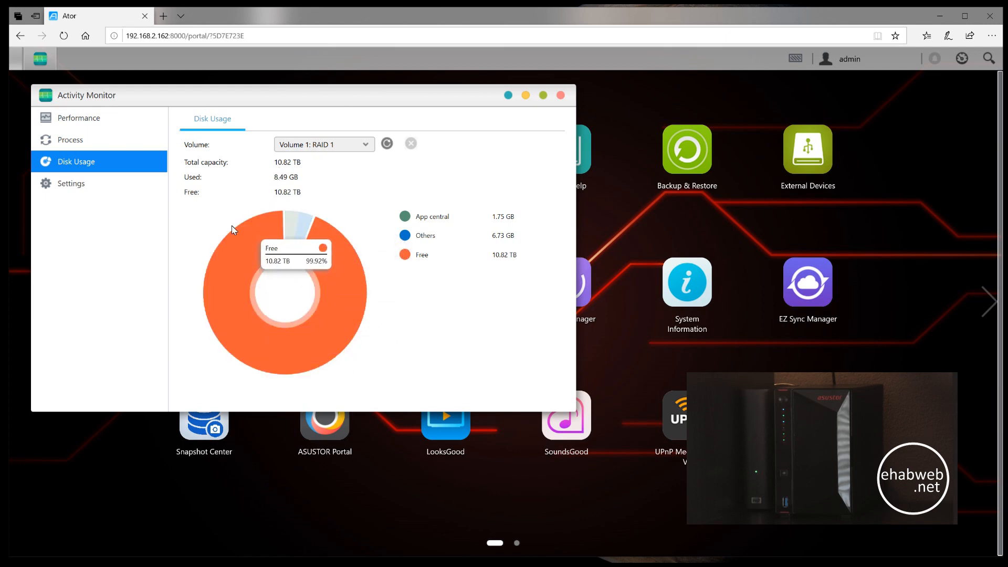
pyautogui.click(95, 192)
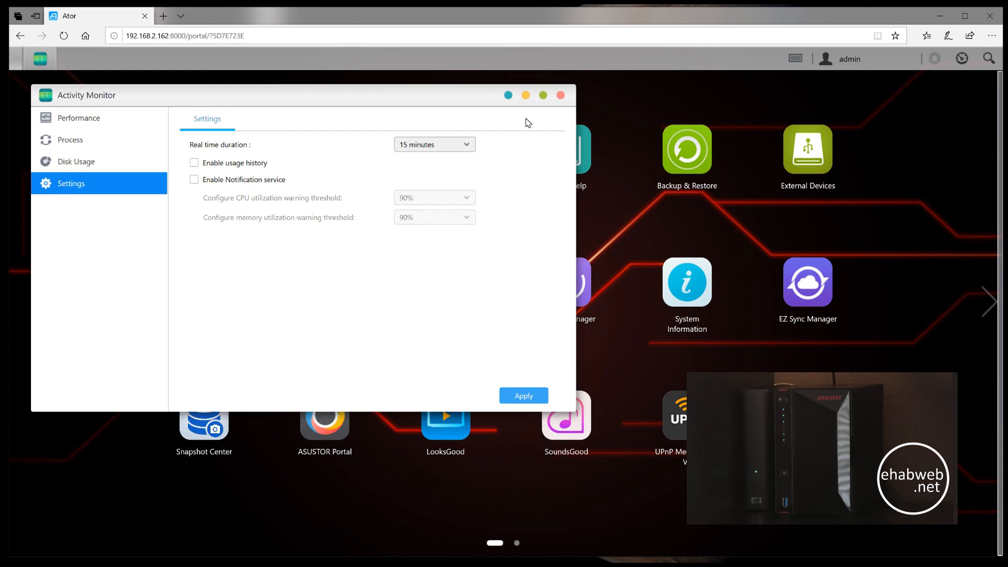
pyautogui.click(561, 96)
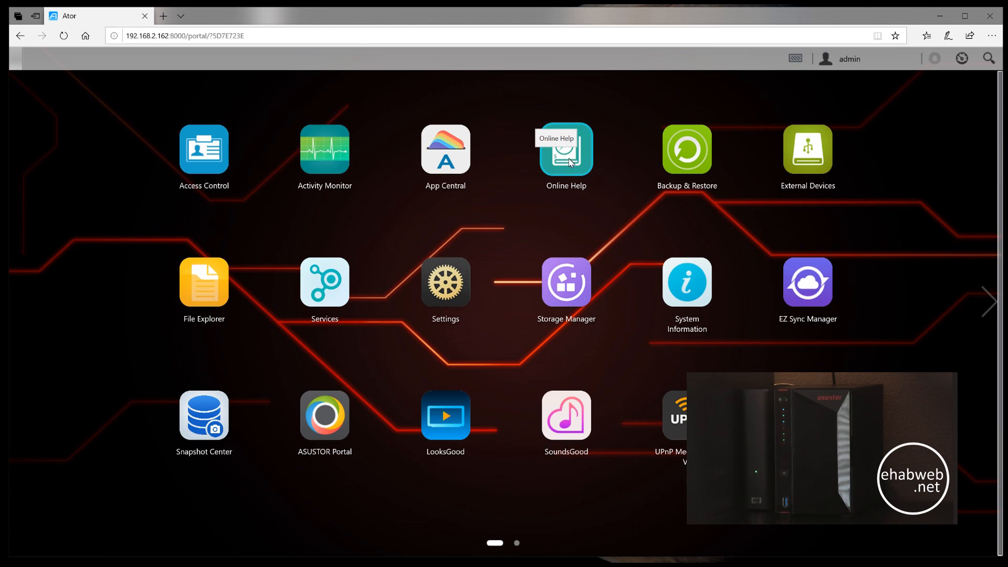
# - Look through the Remote Sync, FTP Backup and Cloud Backup pages of Backup & Restore and close it
pyautogui.click(690, 159)
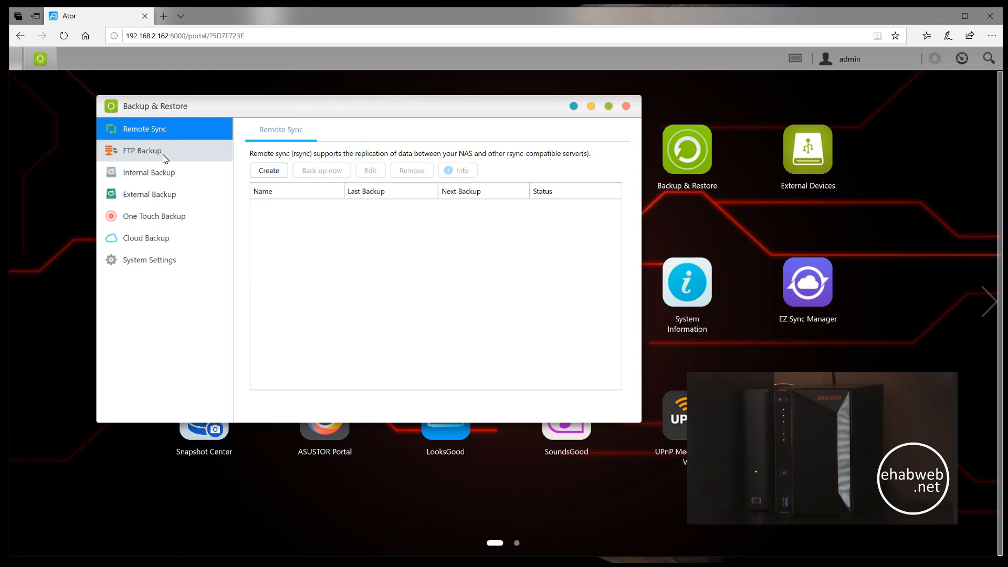
pyautogui.click(163, 156)
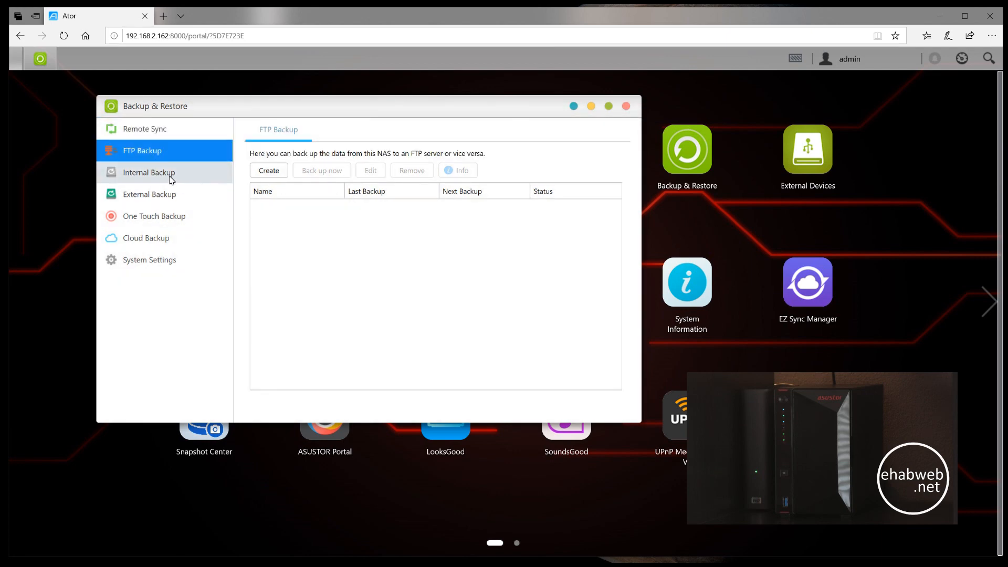
pyautogui.click(166, 242)
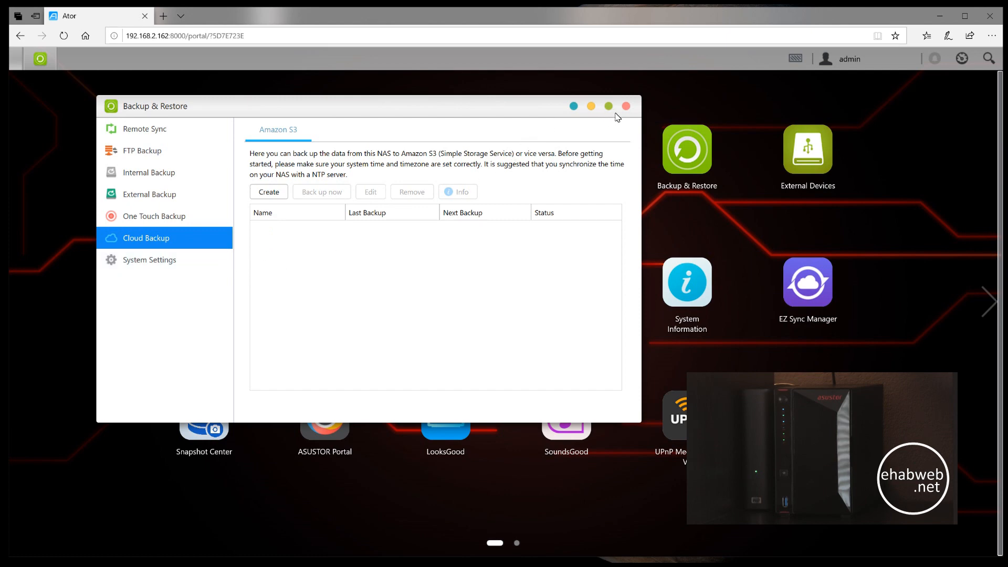
pyautogui.click(625, 106)
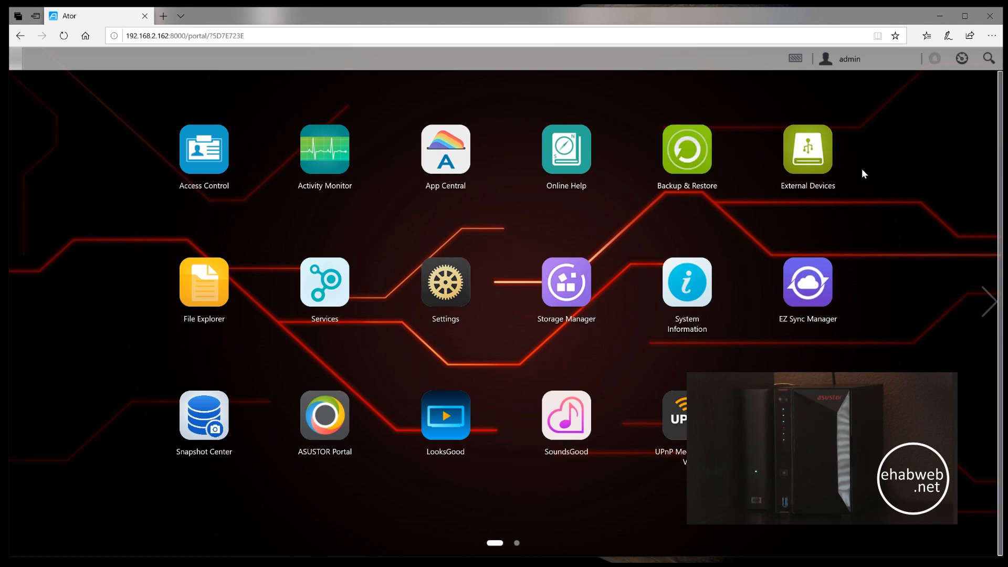
# - Check the overview and disk pages of External Devices for connected hardware and close it
pyautogui.click(807, 159)
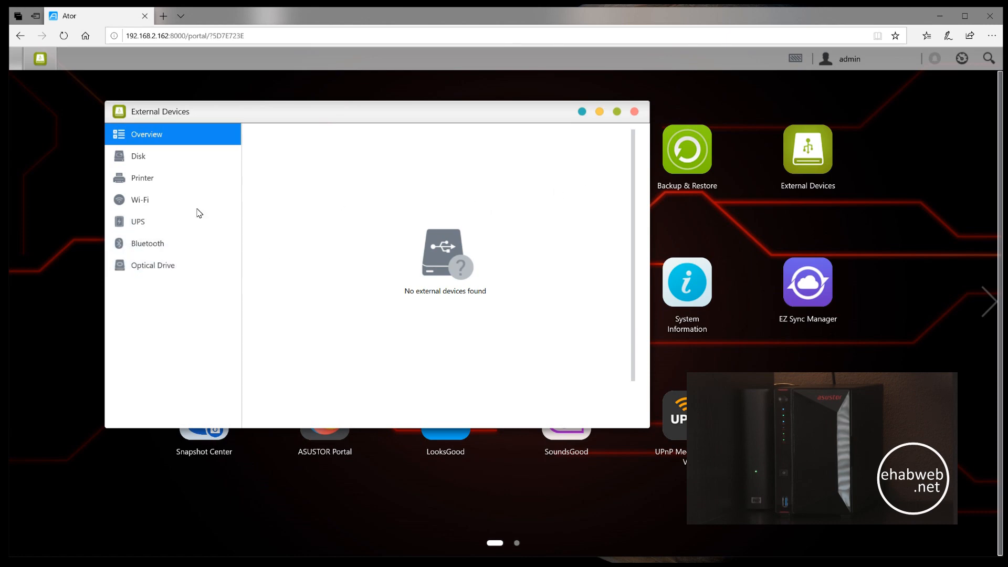
pyautogui.click(133, 157)
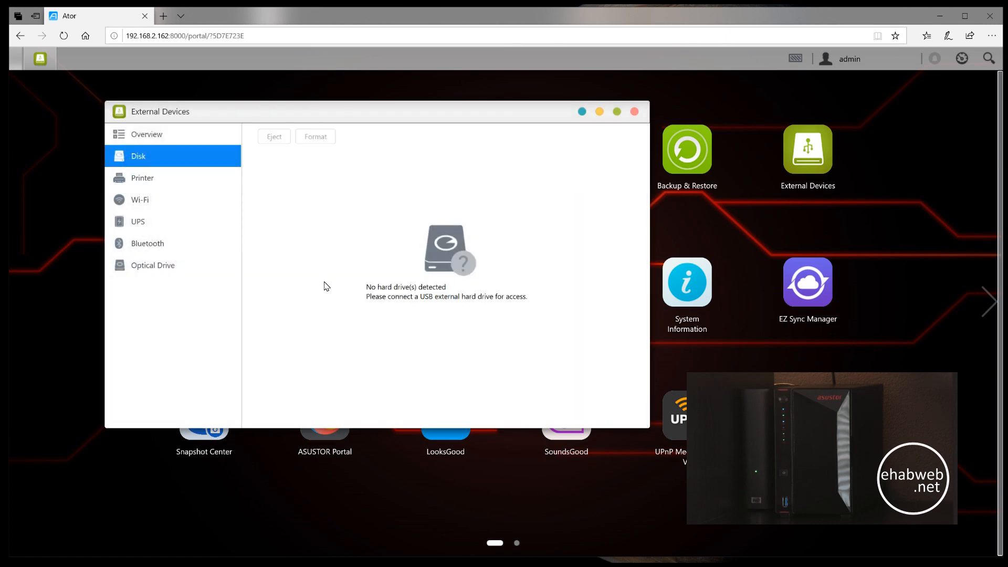
pyautogui.click(636, 114)
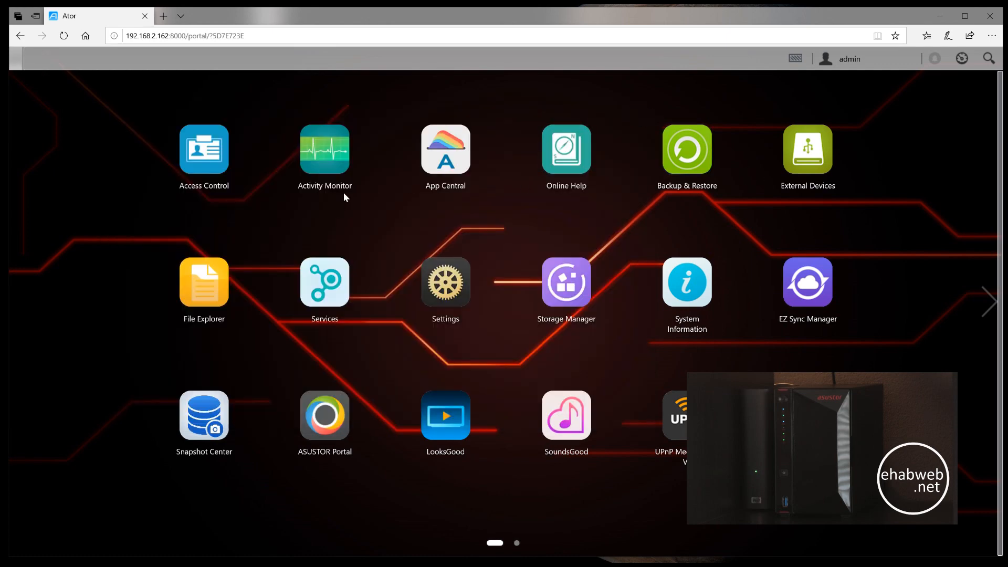
# - Browse the Home, Music and Public shared folders in File Explorer and close it
pyautogui.click(225, 284)
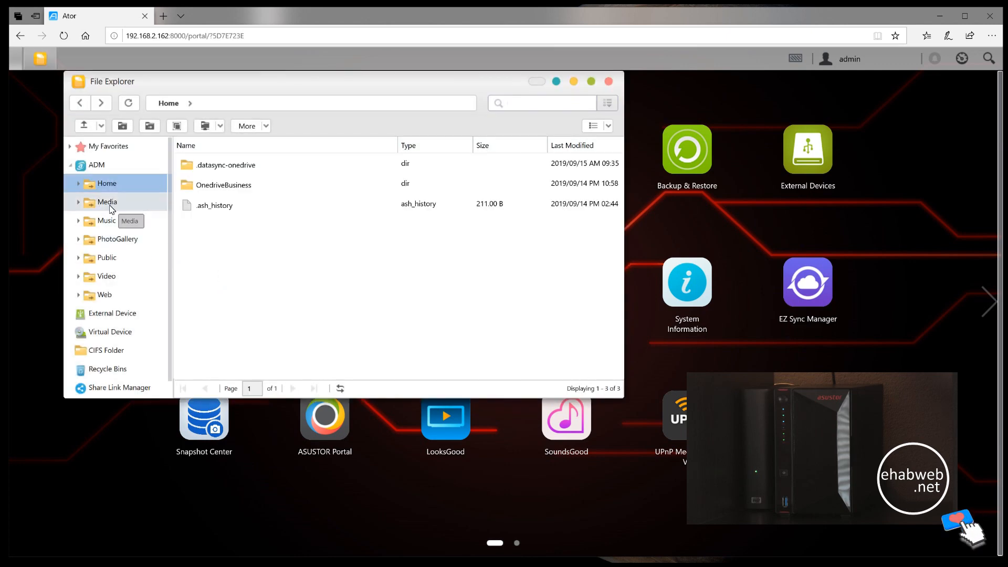
pyautogui.click(107, 221)
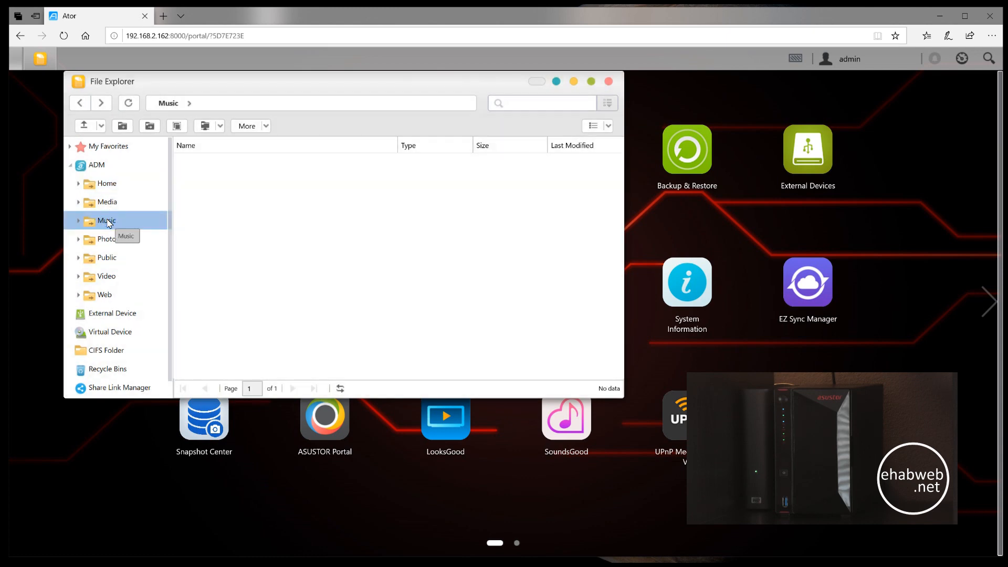
pyautogui.click(107, 256)
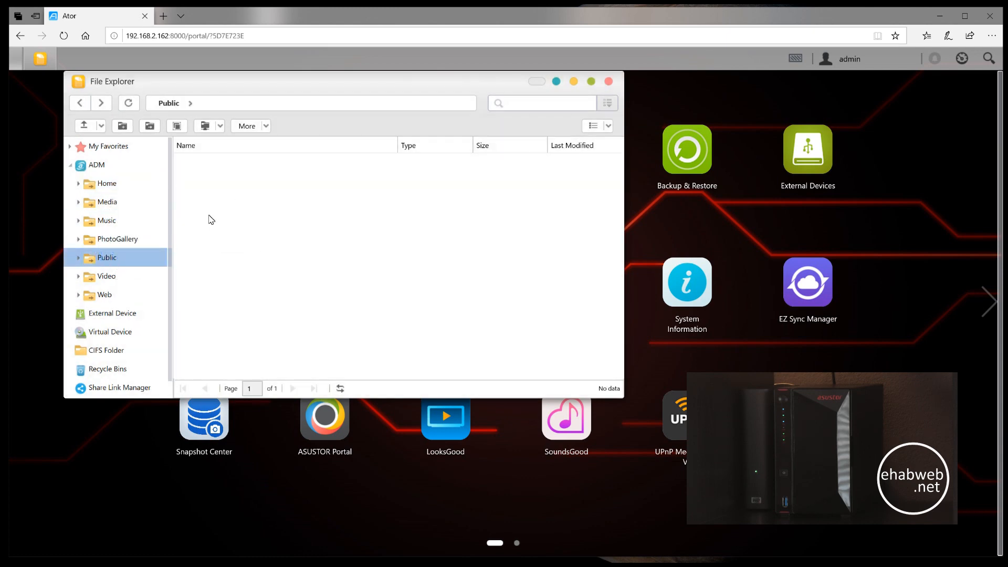
pyautogui.scroll(-1, 126, 214)
pyautogui.scroll(1, 116, 213)
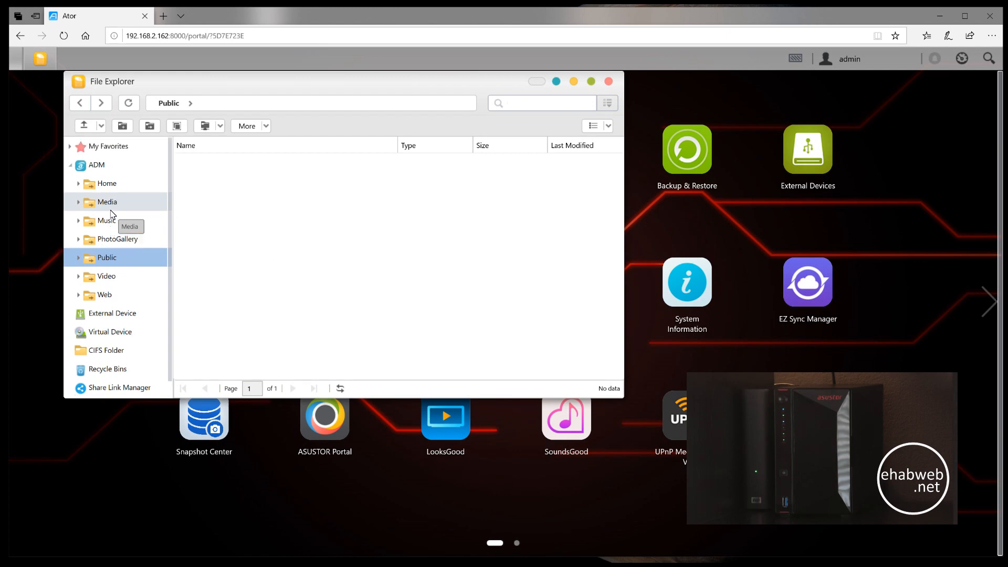
pyautogui.scroll(-1, 112, 214)
pyautogui.scroll(1, 115, 216)
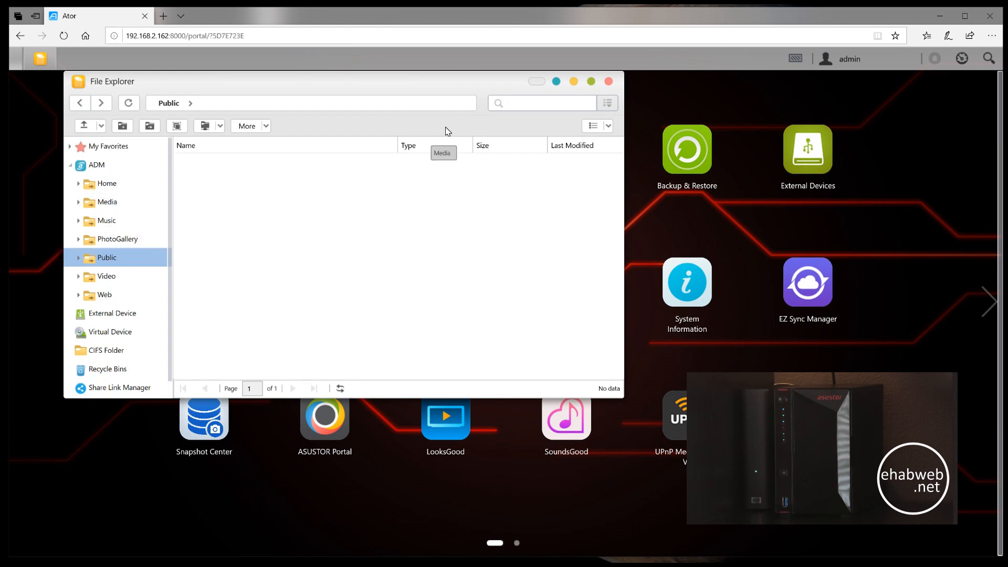
pyautogui.click(609, 82)
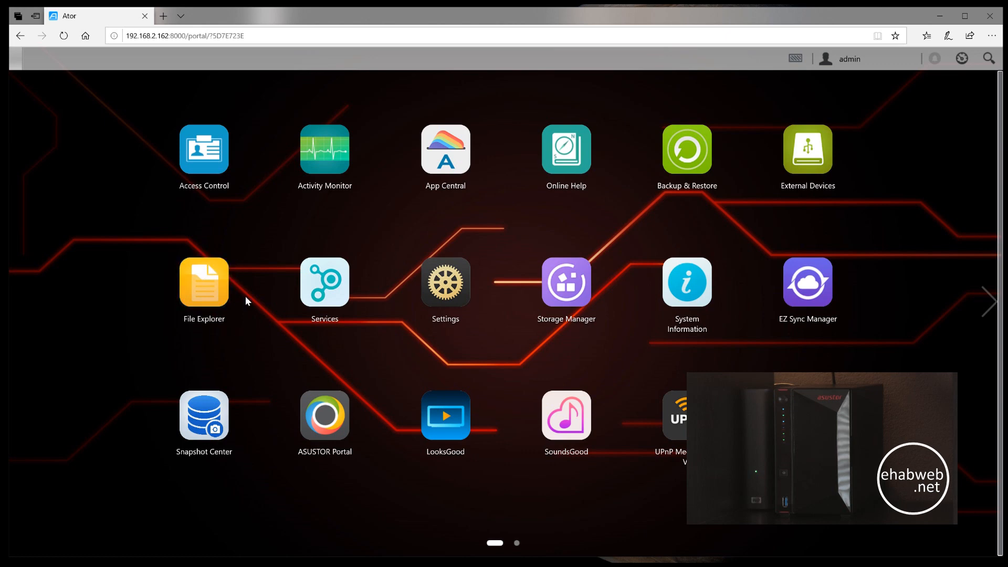
# - Review the Windows, Mac OS X, FTP Server and Web Server settings in Services
pyautogui.click(324, 286)
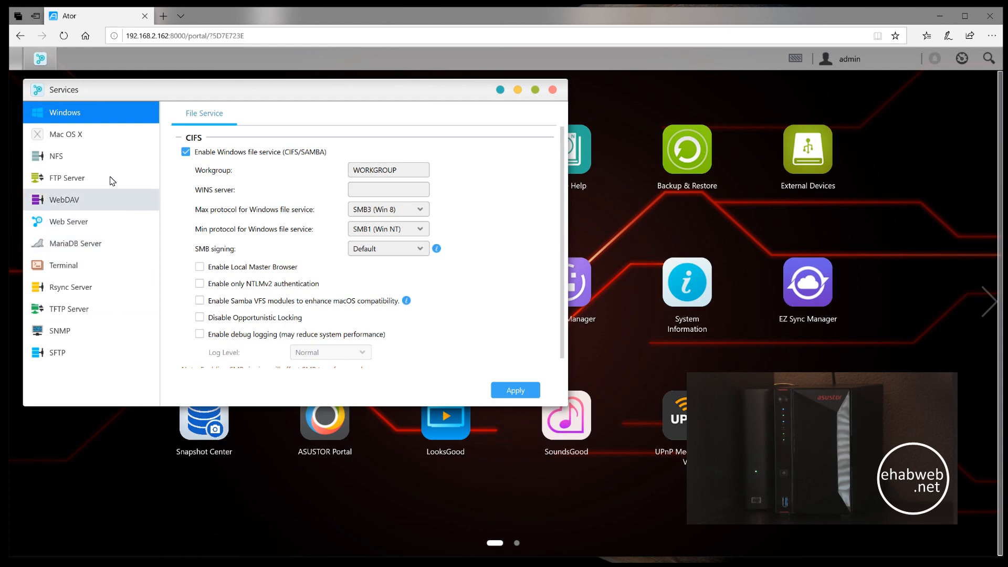
pyautogui.click(92, 136)
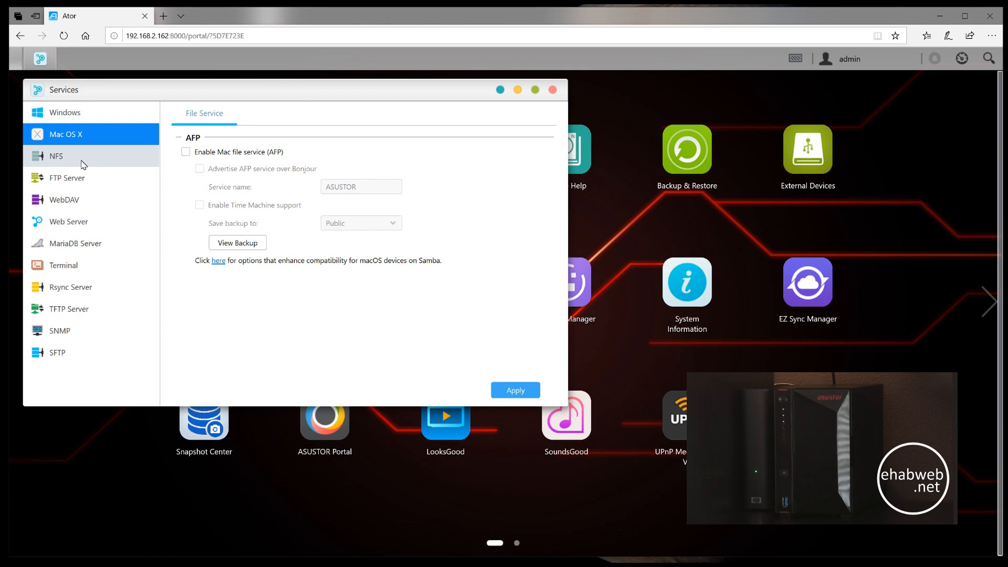
pyautogui.click(81, 176)
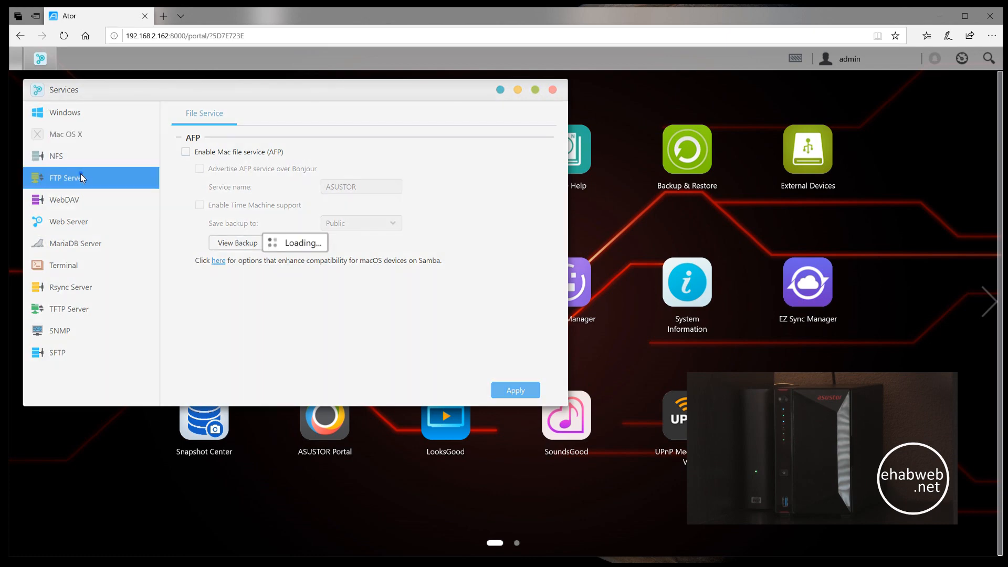
pyautogui.click(73, 200)
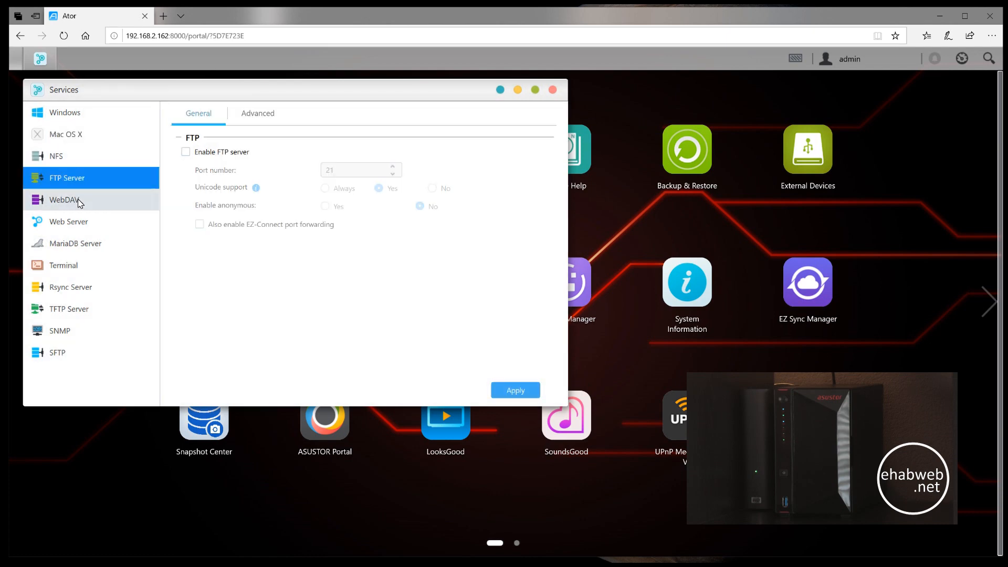
pyautogui.click(78, 222)
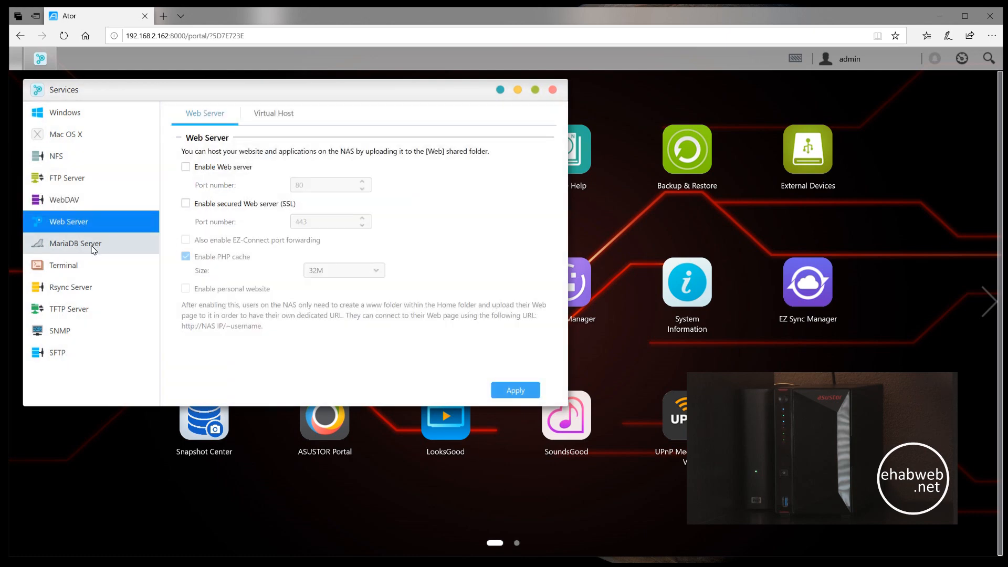
# - Review the MariaDB, SSH terminal and Rsync server settings, and close Services
pyautogui.click(93, 250)
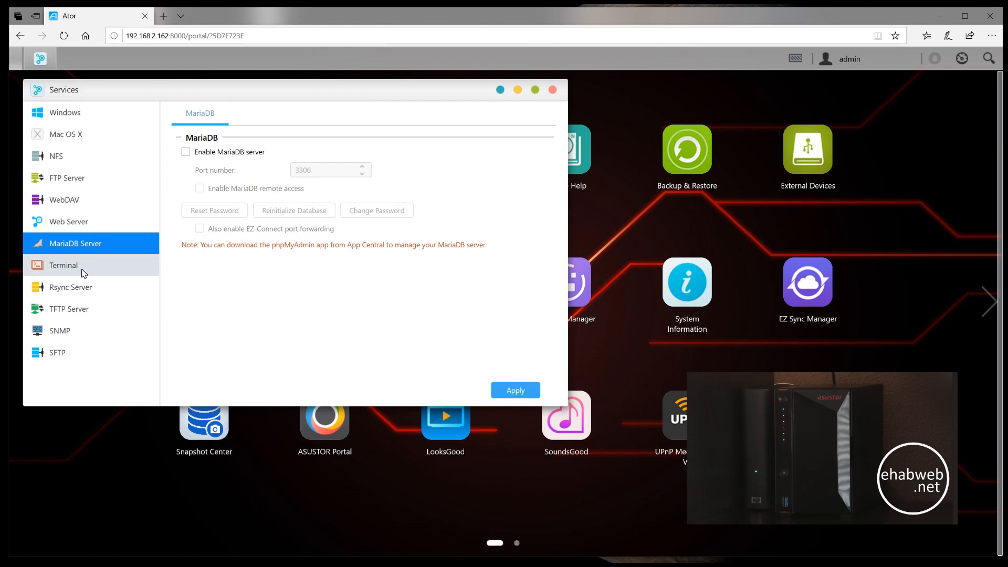
pyautogui.click(83, 266)
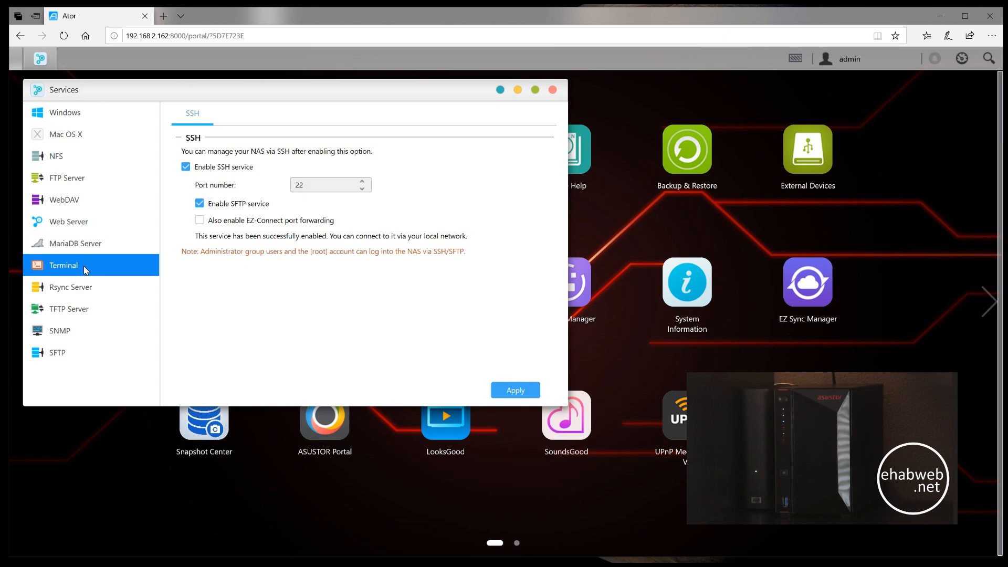
pyautogui.click(92, 288)
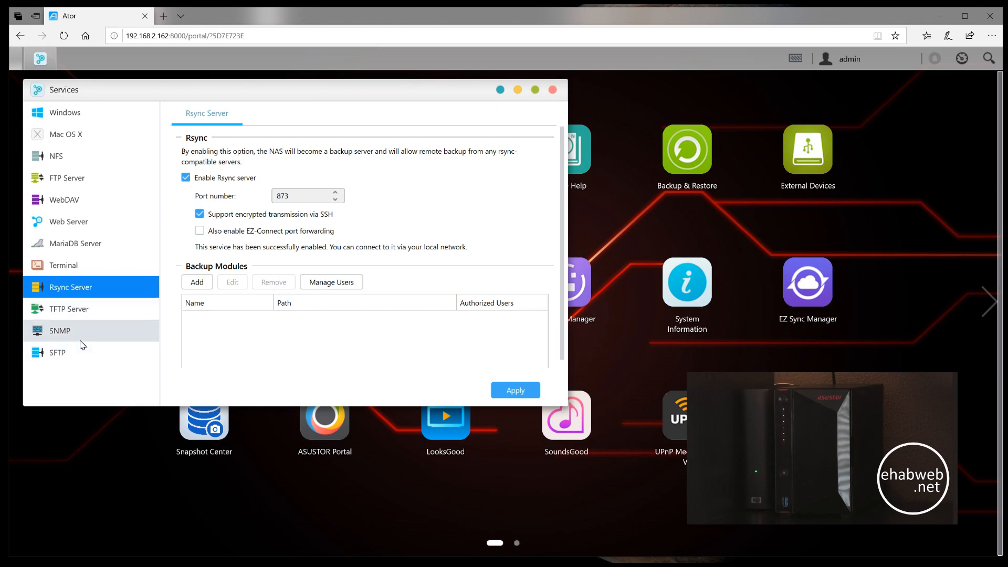
pyautogui.click(554, 92)
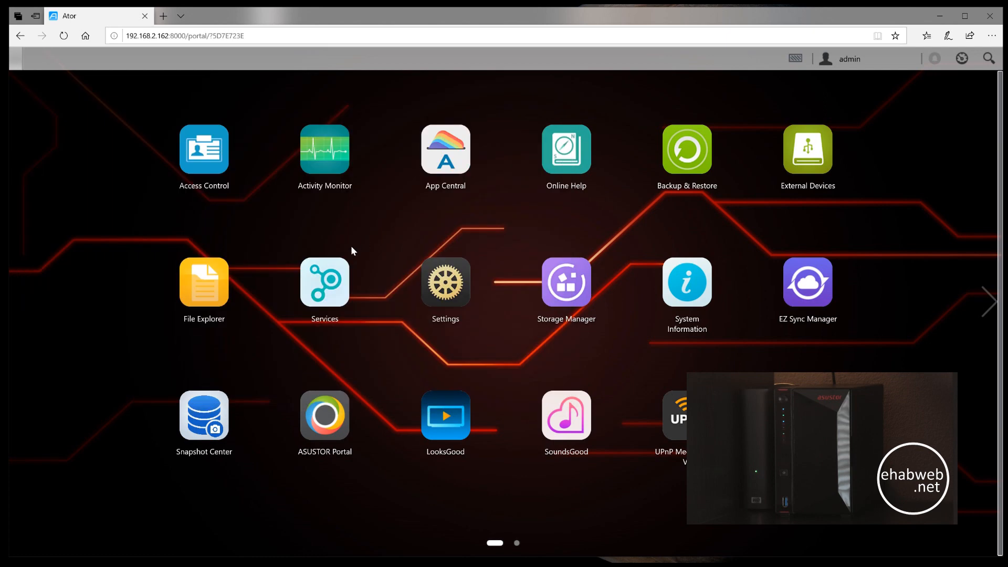
# - Look through the system management, sign-in page style, network interface, regional and hardware pages of Settings
pyautogui.click(458, 288)
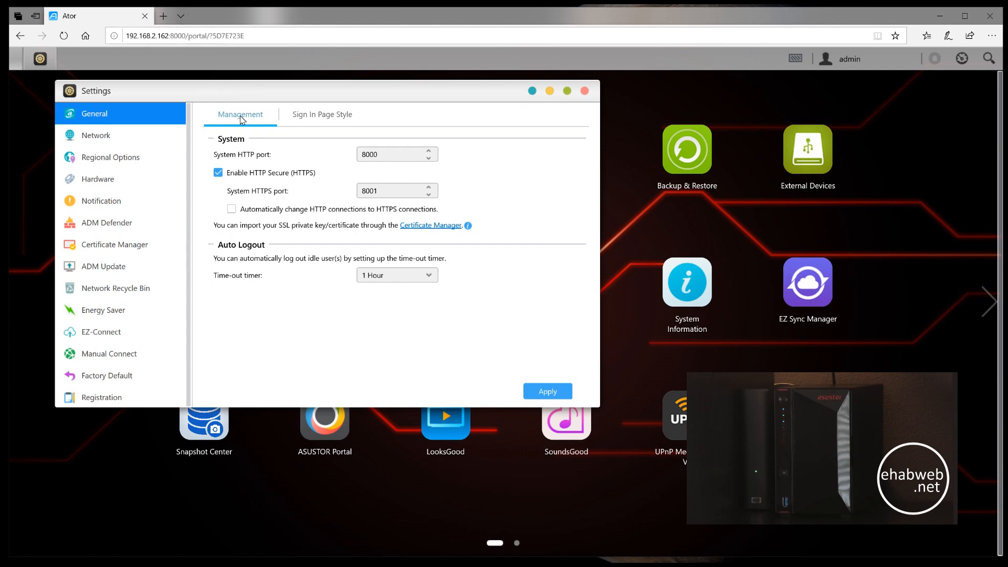
pyautogui.click(323, 116)
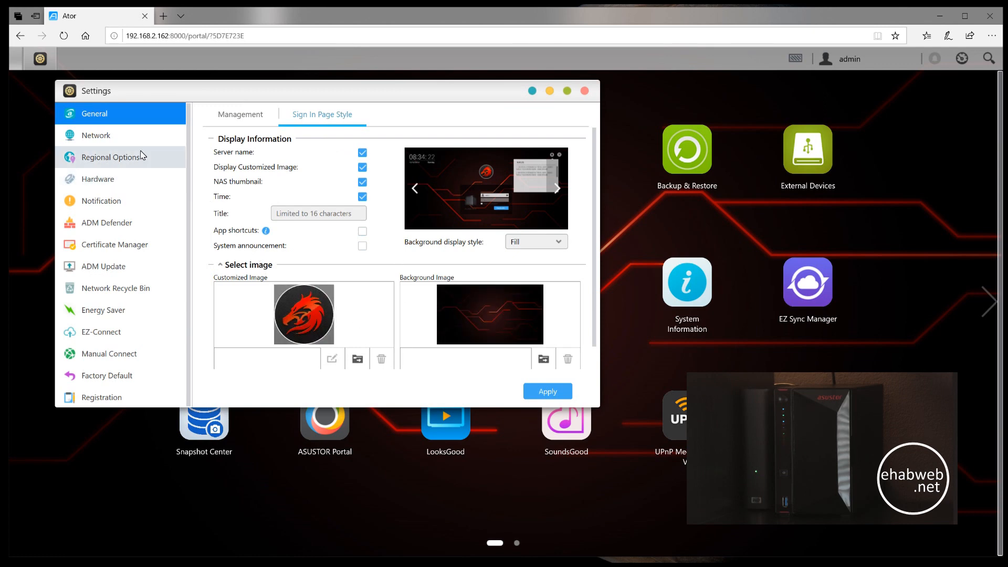
pyautogui.click(95, 135)
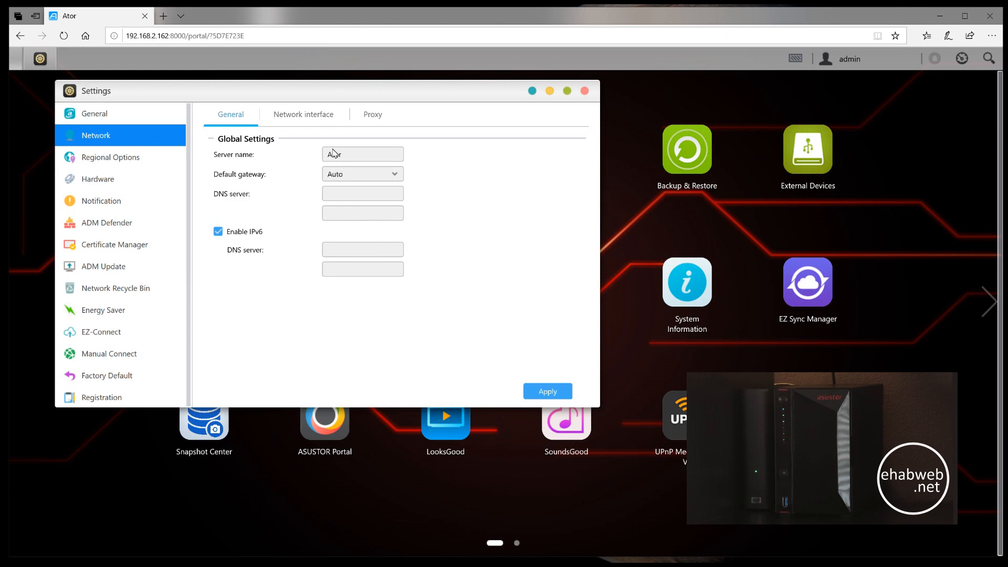
pyautogui.click(299, 119)
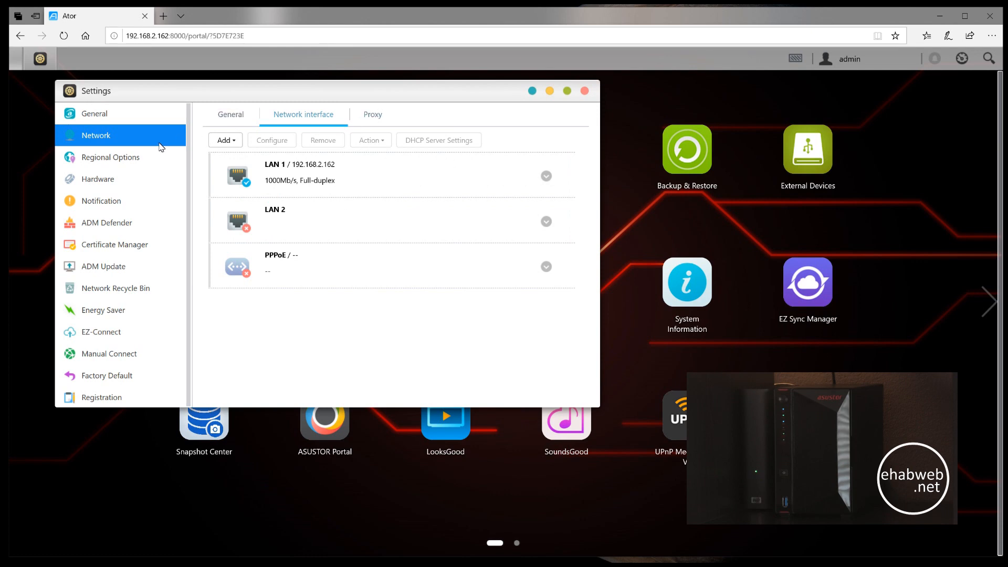
pyautogui.click(121, 160)
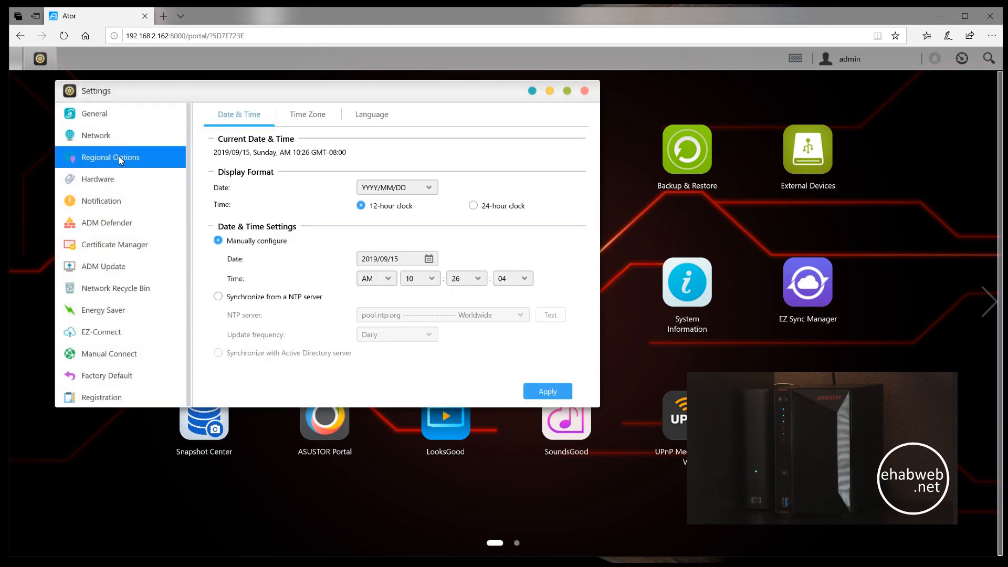
pyautogui.click(115, 177)
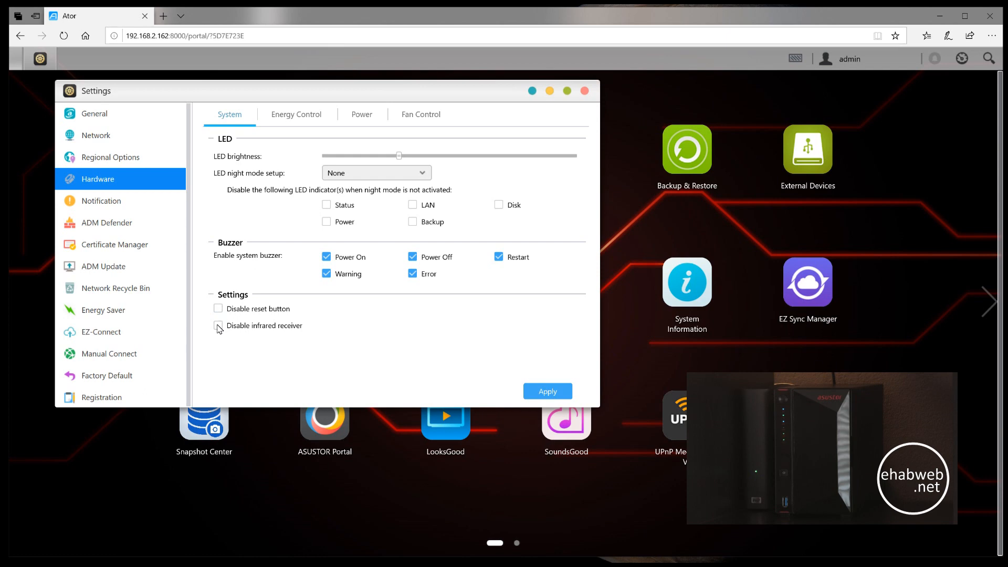
# - Compare the E-mail and SMS options for a new notification sender, and cancel without adding one
pyautogui.click(113, 202)
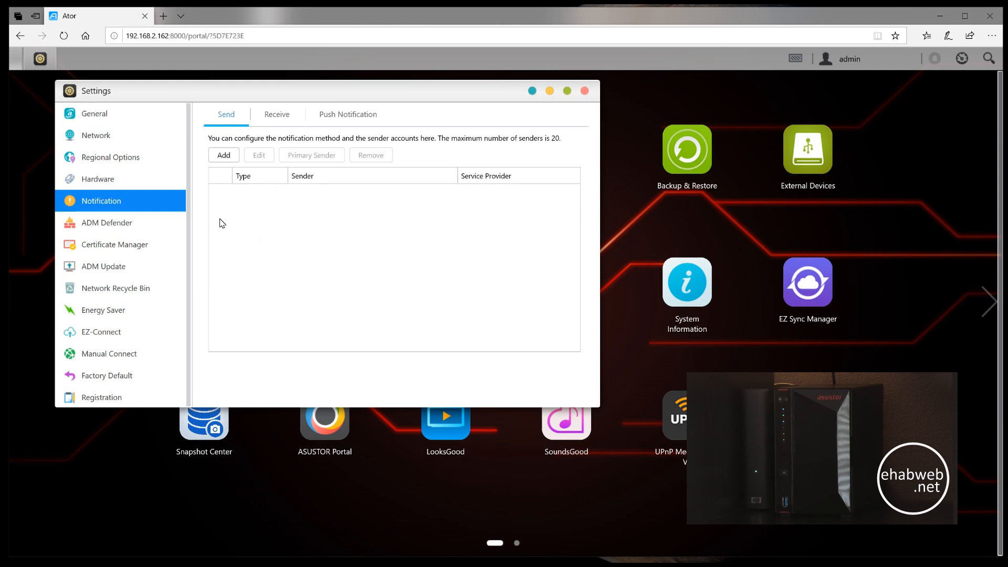
pyautogui.click(220, 156)
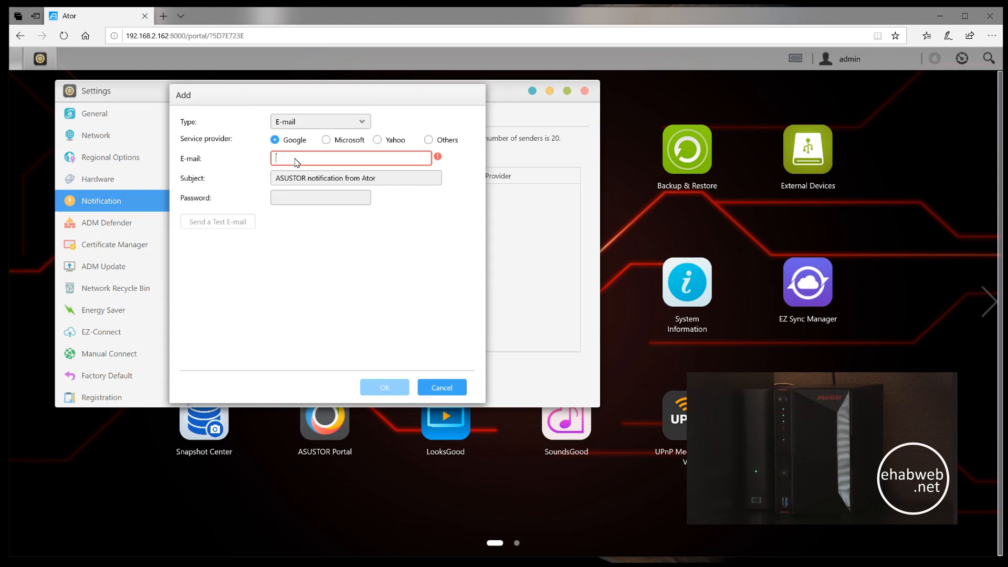
pyautogui.click(359, 123)
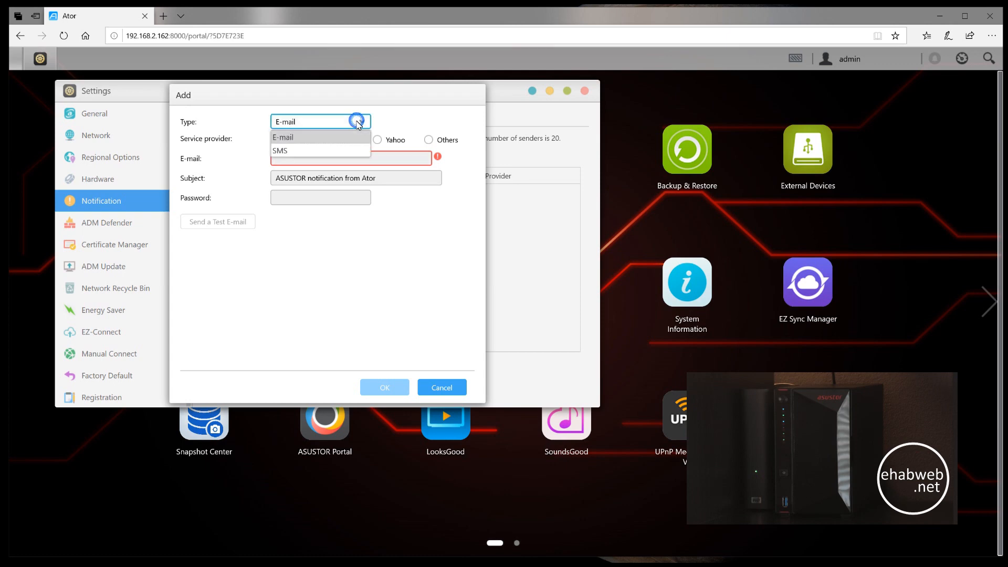
pyautogui.click(308, 152)
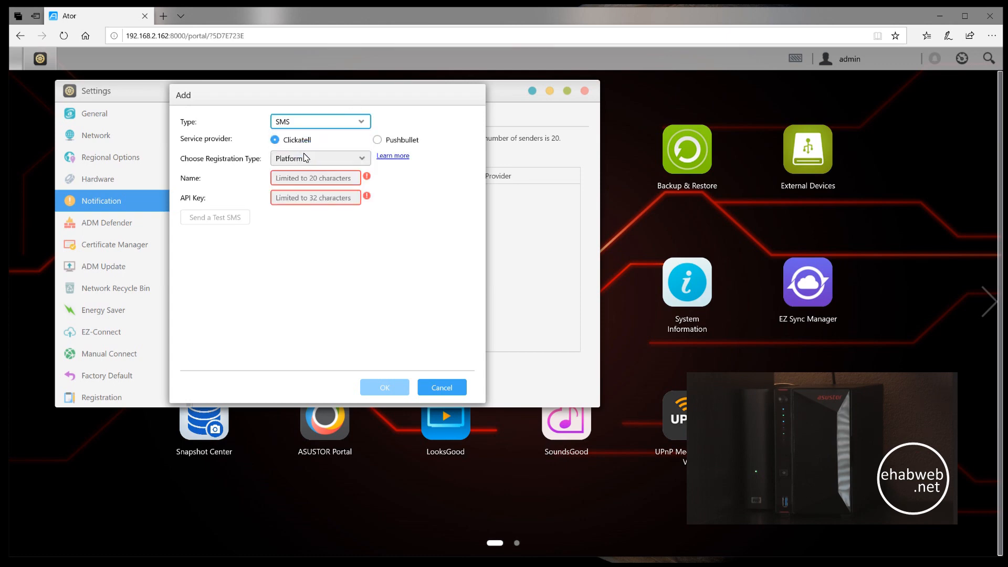
pyautogui.click(363, 122)
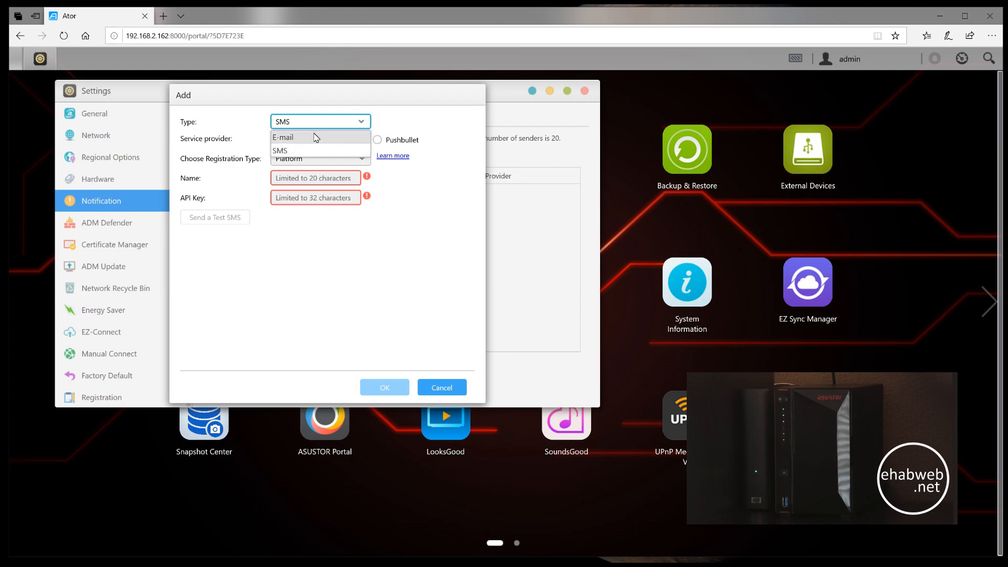
pyautogui.click(314, 135)
pyautogui.click(286, 159)
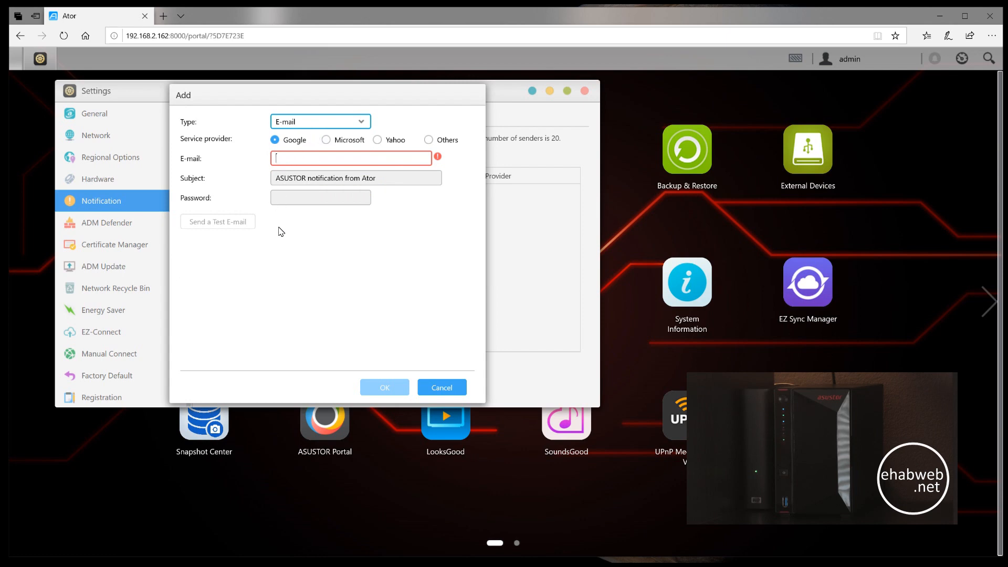
pyautogui.click(438, 389)
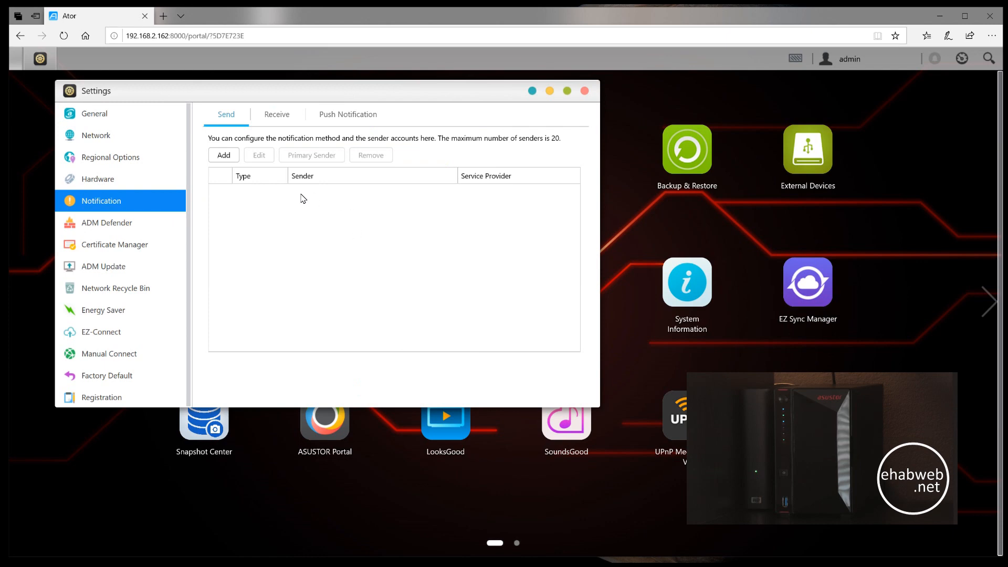
# - Review the ADM Defender firewall and Network Defender lists, the installed certificate and the ADM update options
pyautogui.click(139, 223)
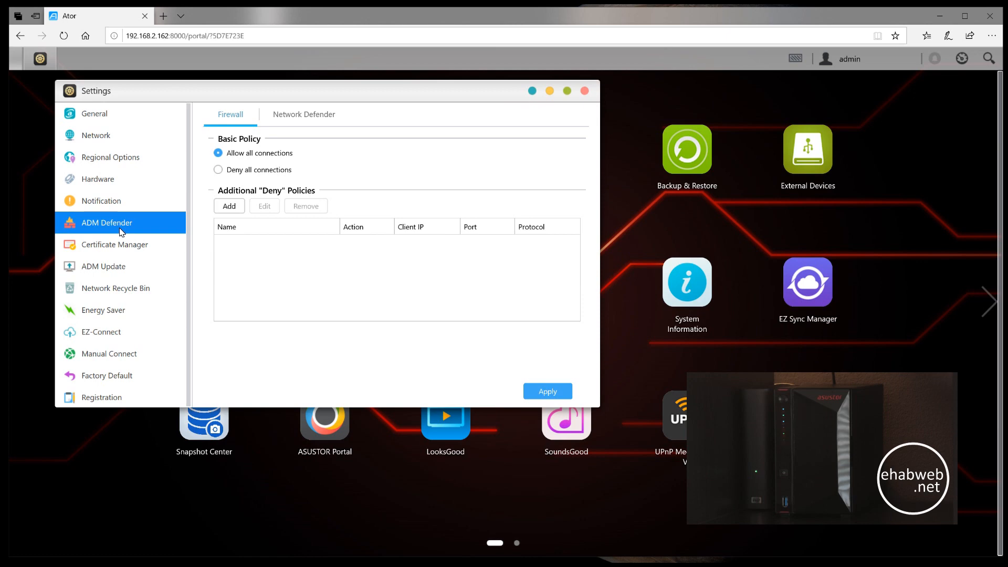
pyautogui.click(298, 116)
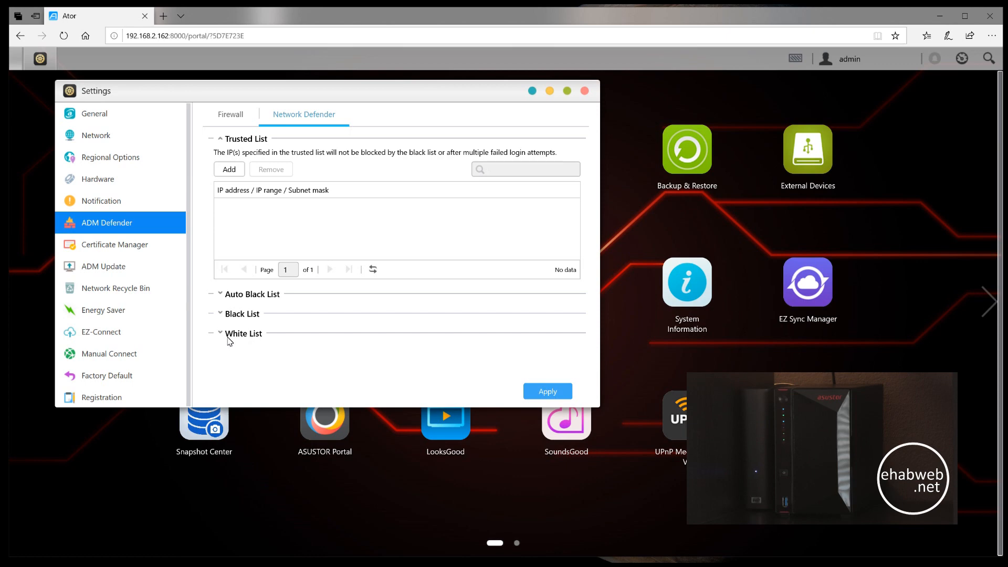
pyautogui.click(126, 251)
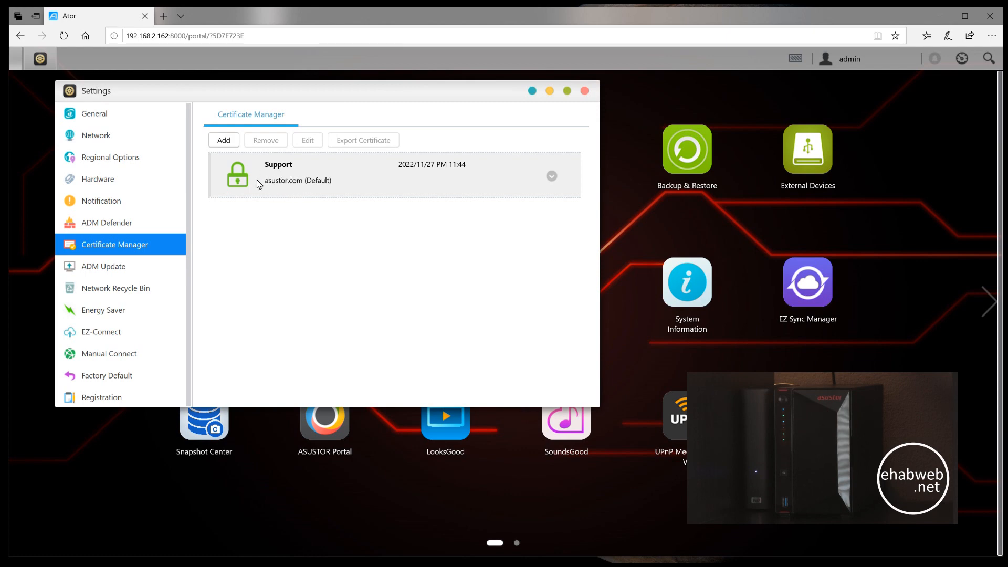
pyautogui.click(105, 268)
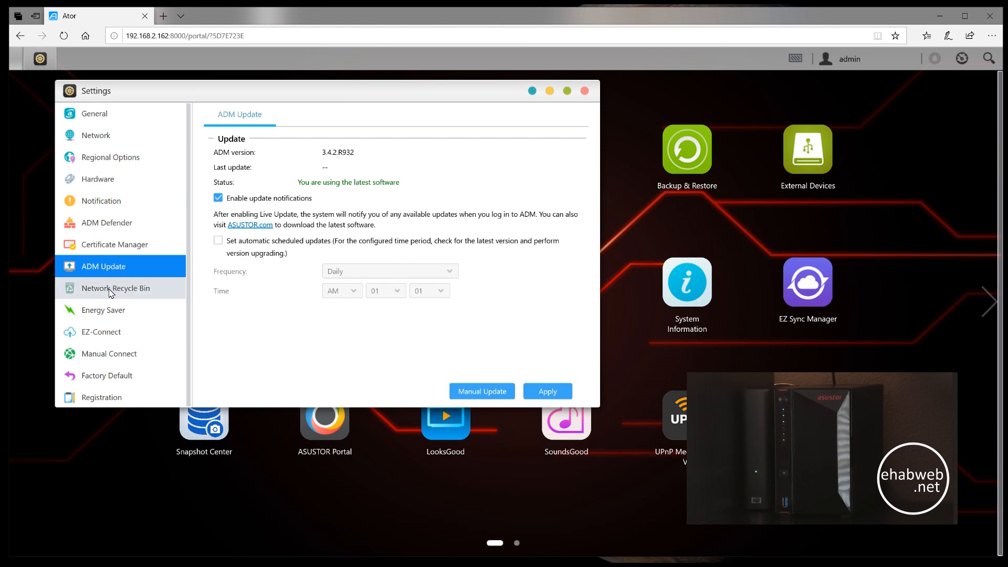
# - Review the Energy Saver, EZ-Connect, Manual Connect, Factory Default and Registration pages, and close Settings
pyautogui.click(105, 310)
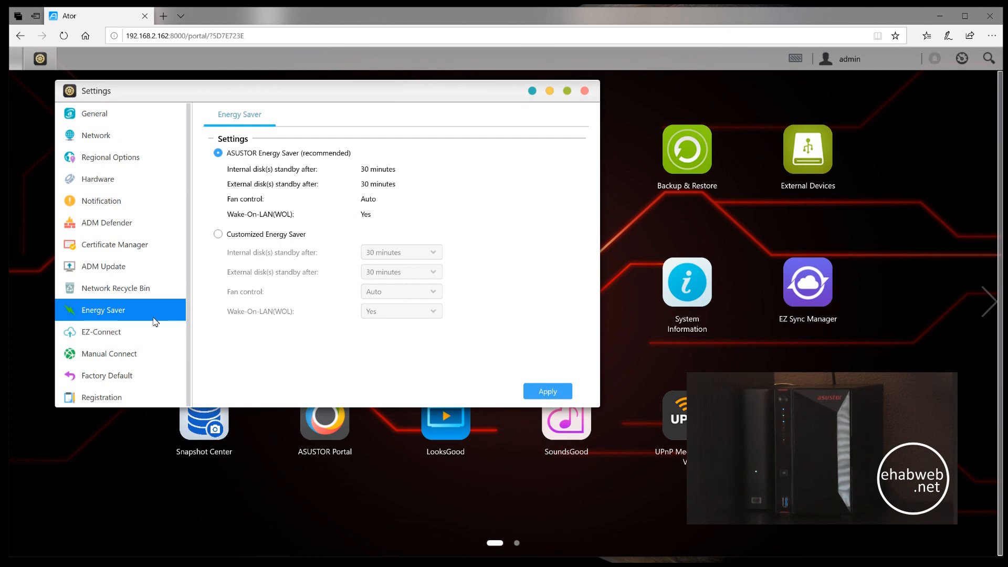
pyautogui.click(126, 339)
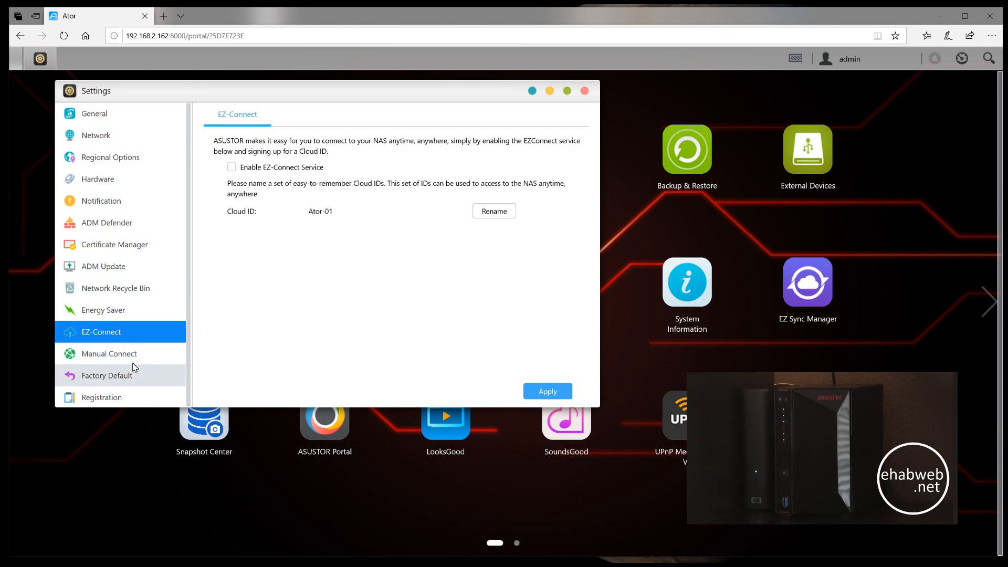
pyautogui.click(139, 361)
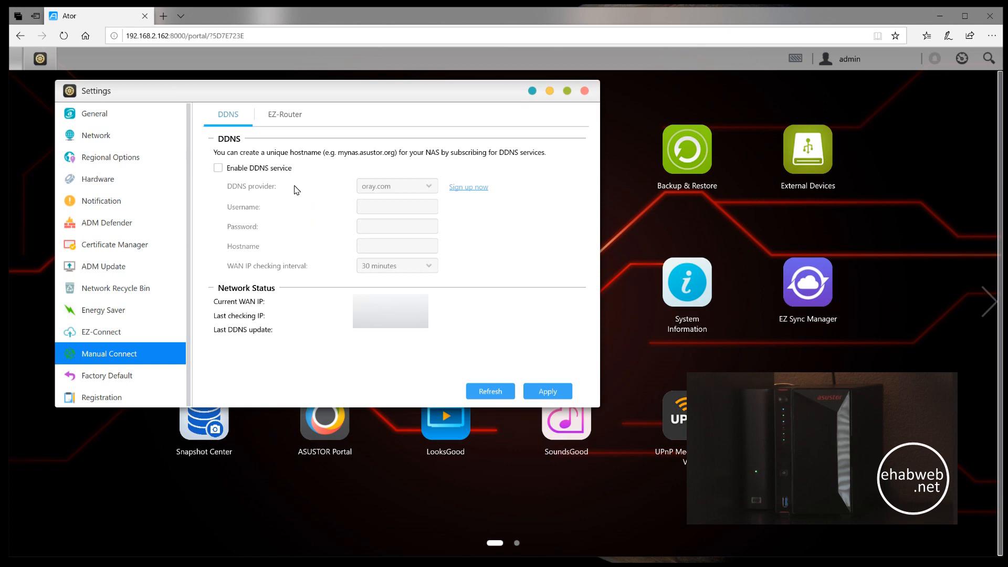
pyautogui.click(125, 374)
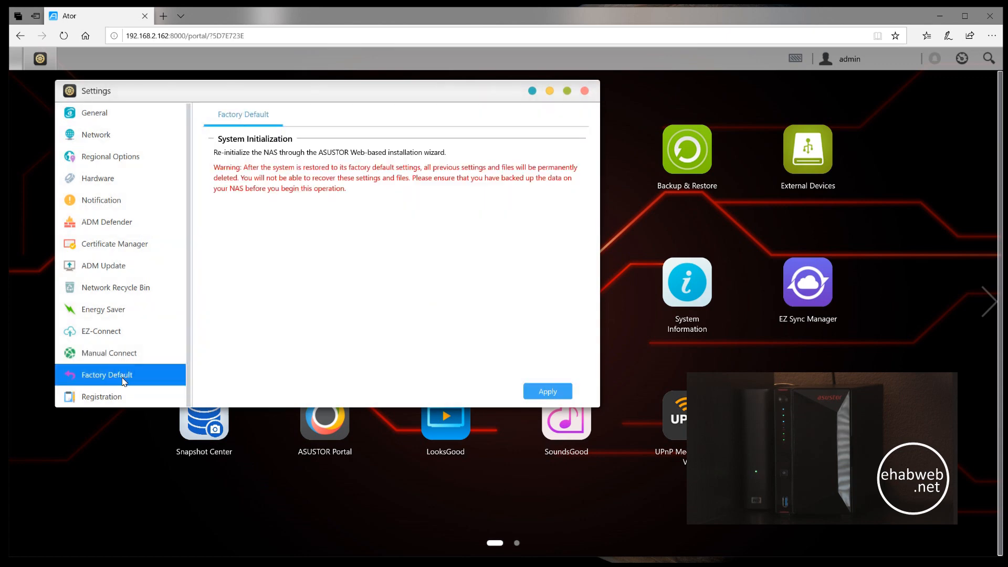
pyautogui.click(116, 396)
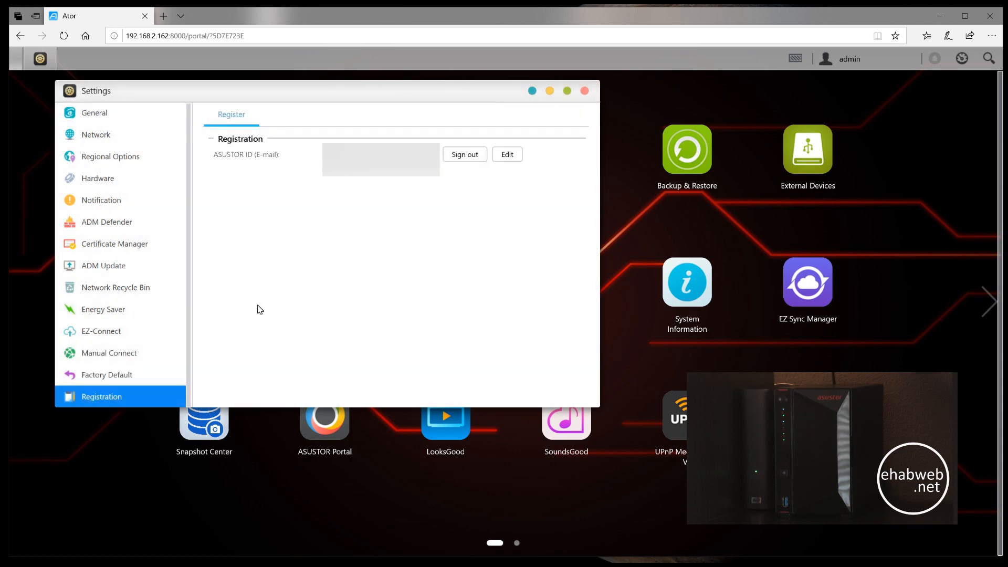
pyautogui.click(585, 91)
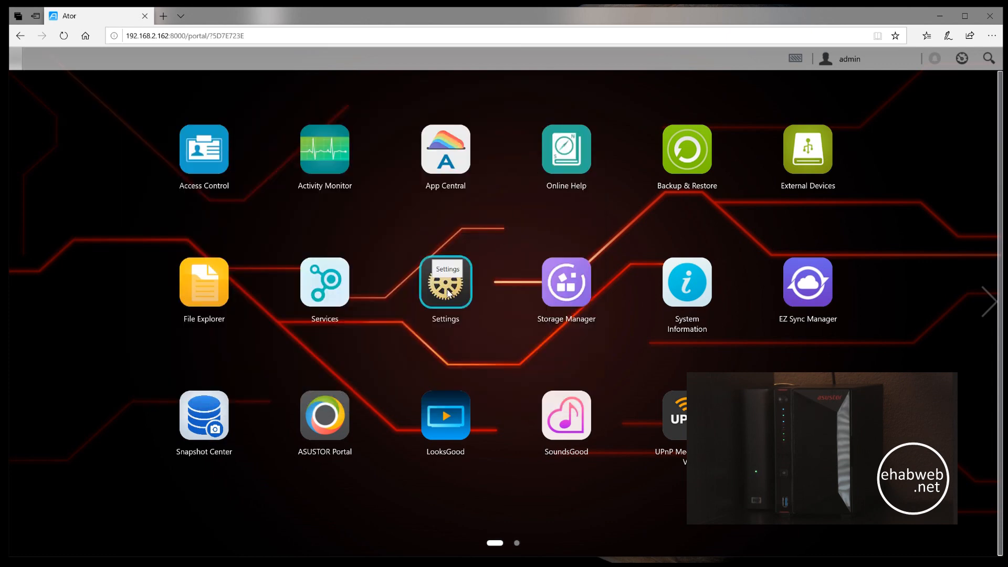
# - Examine the overview, volume, Disk 1 details and iSCSI page in Storage Manager, and close it
pyautogui.click(562, 287)
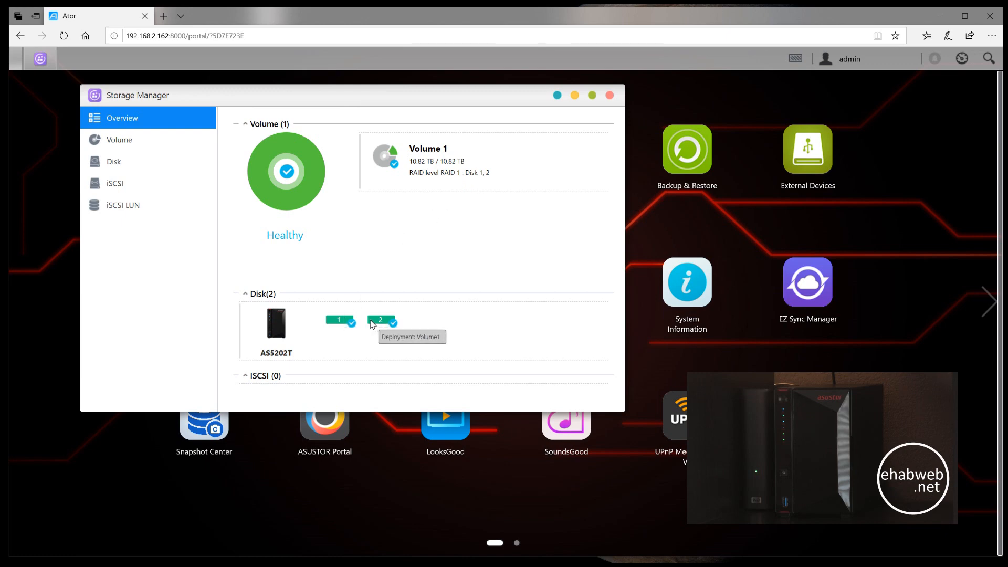
pyautogui.click(108, 140)
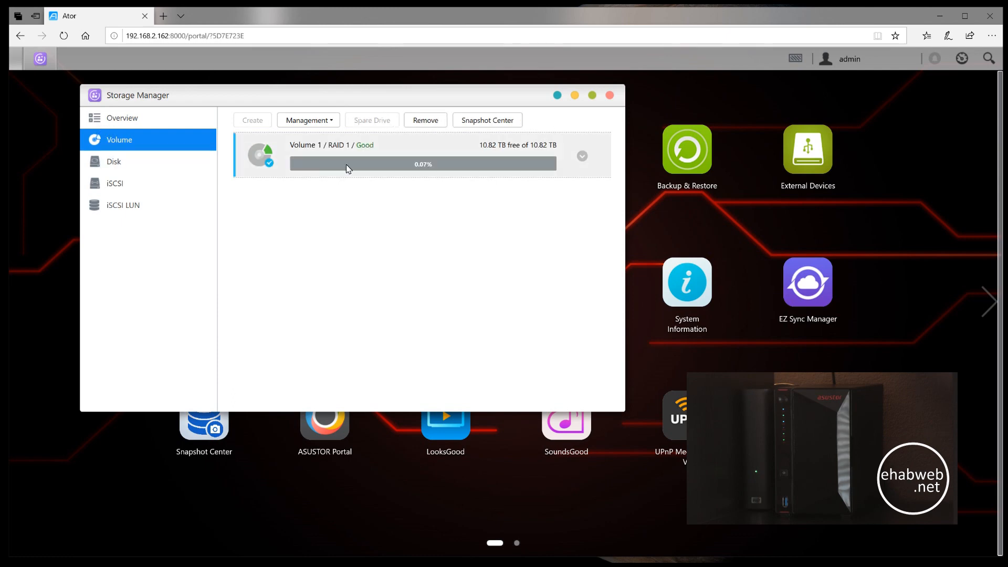
pyautogui.click(140, 163)
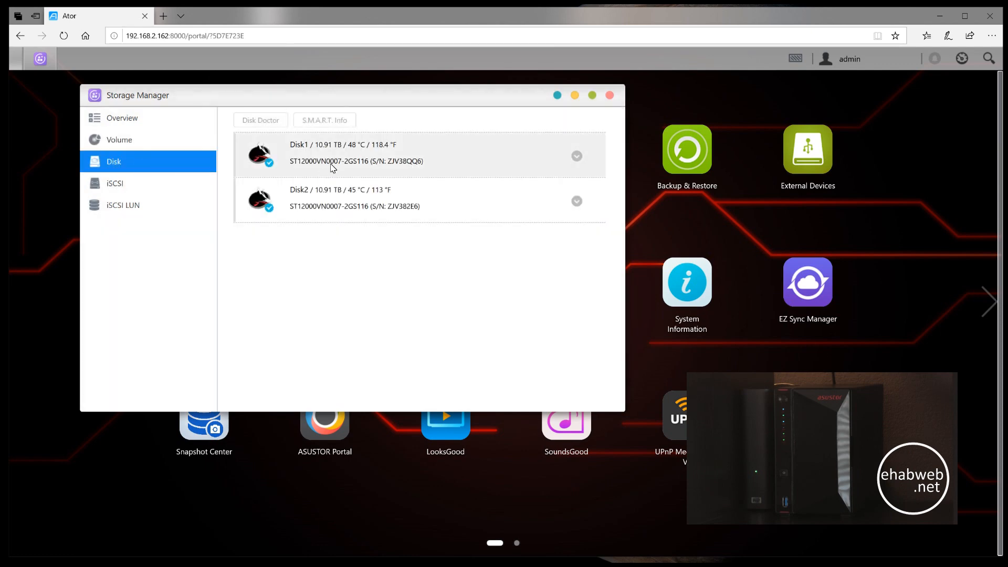
pyautogui.click(576, 156)
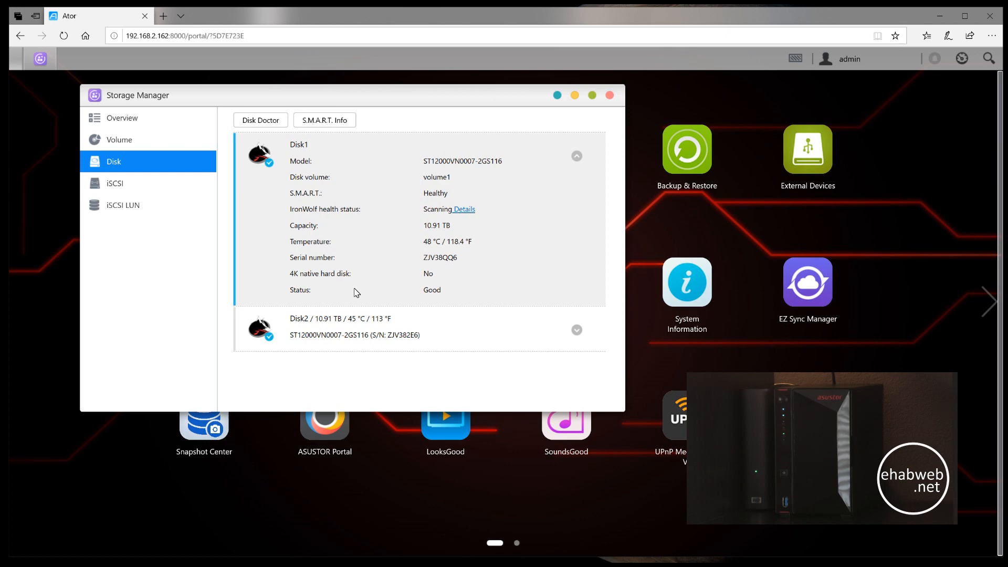
pyautogui.click(577, 156)
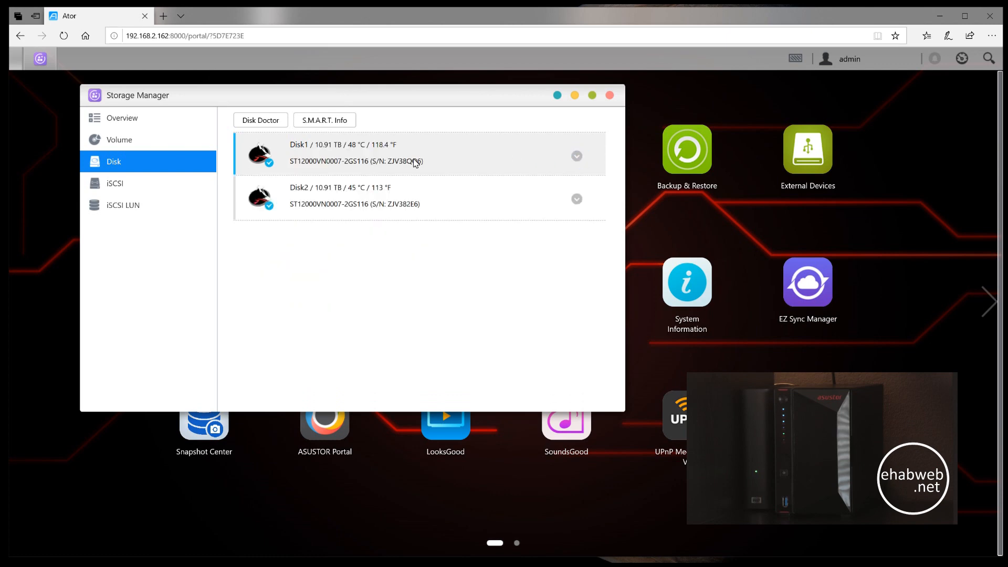
pyautogui.click(138, 192)
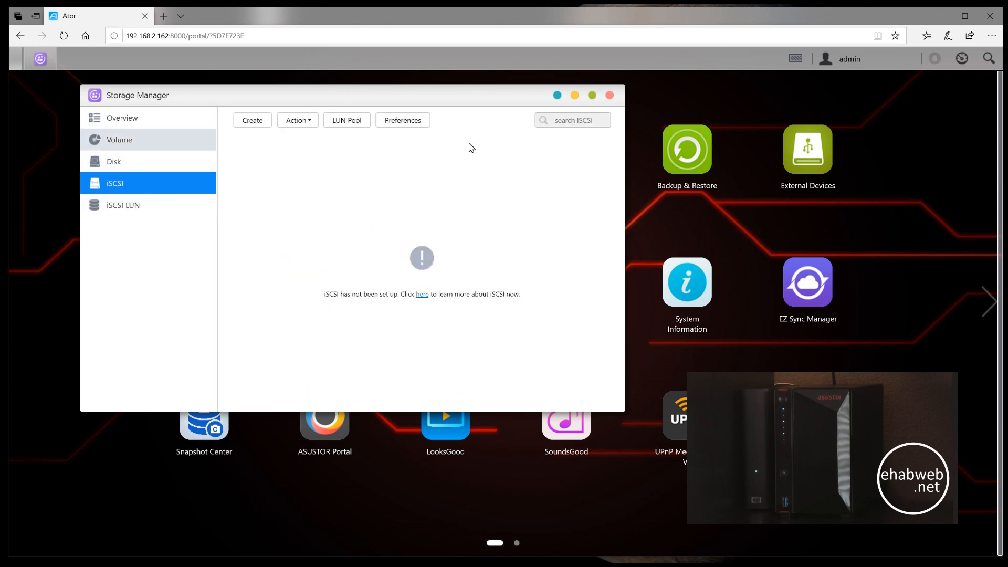
pyautogui.click(609, 95)
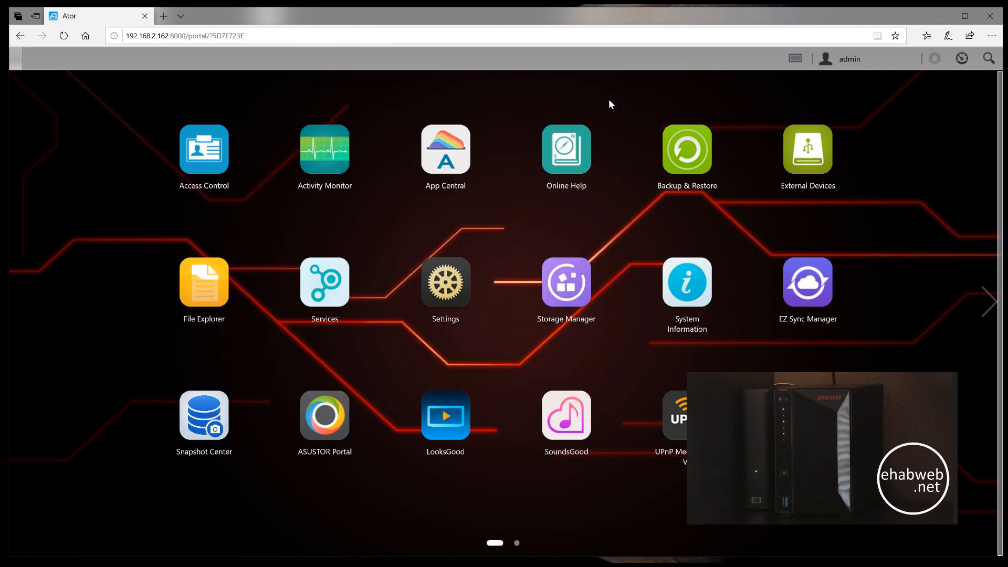
# - Read the NAS hardware details, network information and complete system log in System Information
pyautogui.click(692, 285)
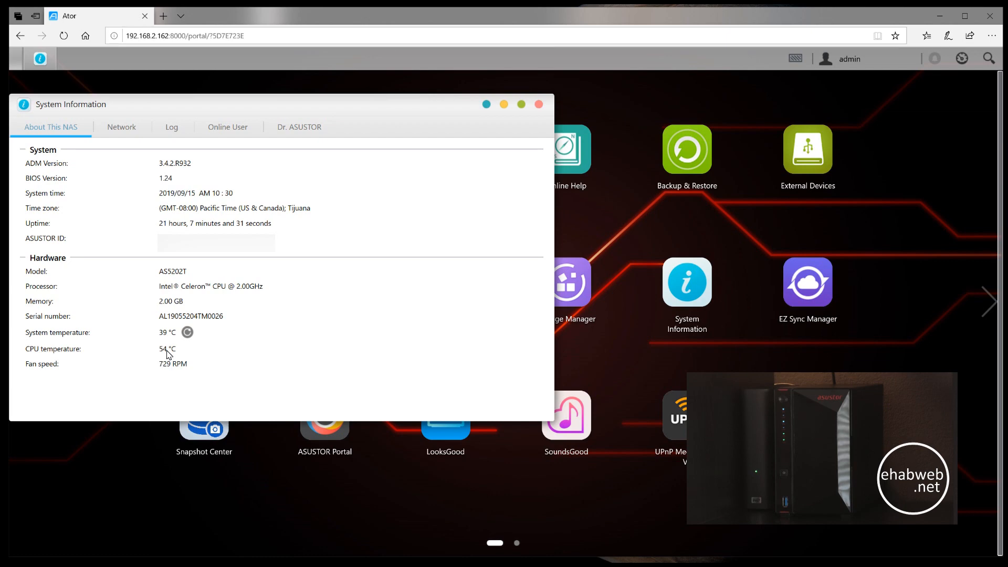
pyautogui.click(127, 130)
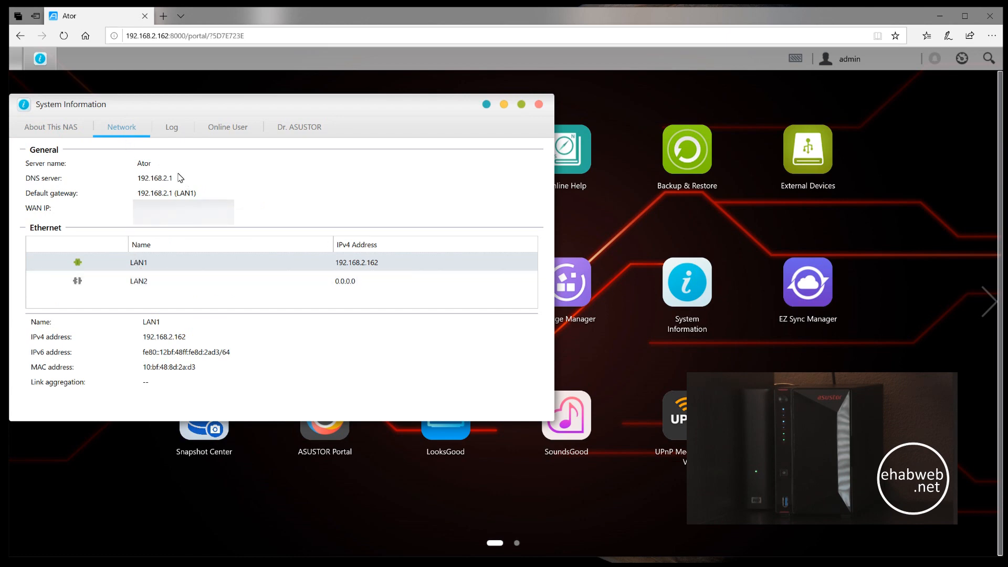
pyautogui.click(172, 129)
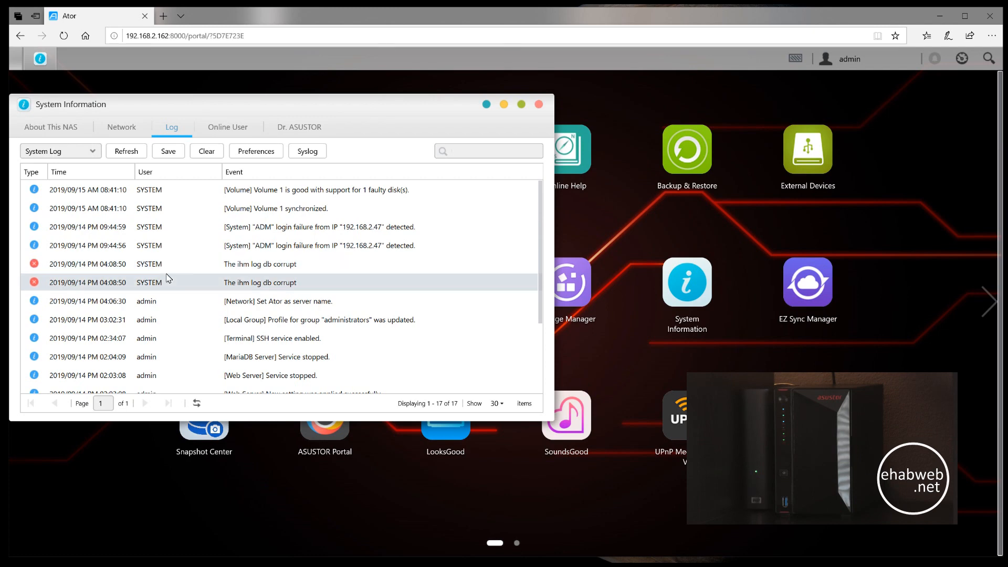
pyautogui.scroll(-2, 163, 294)
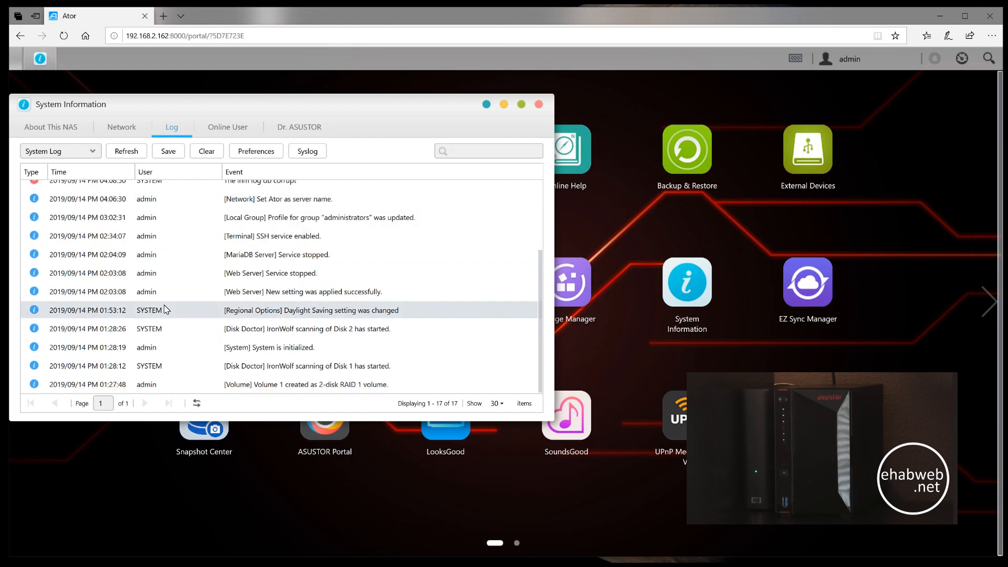
pyautogui.scroll(2, 166, 309)
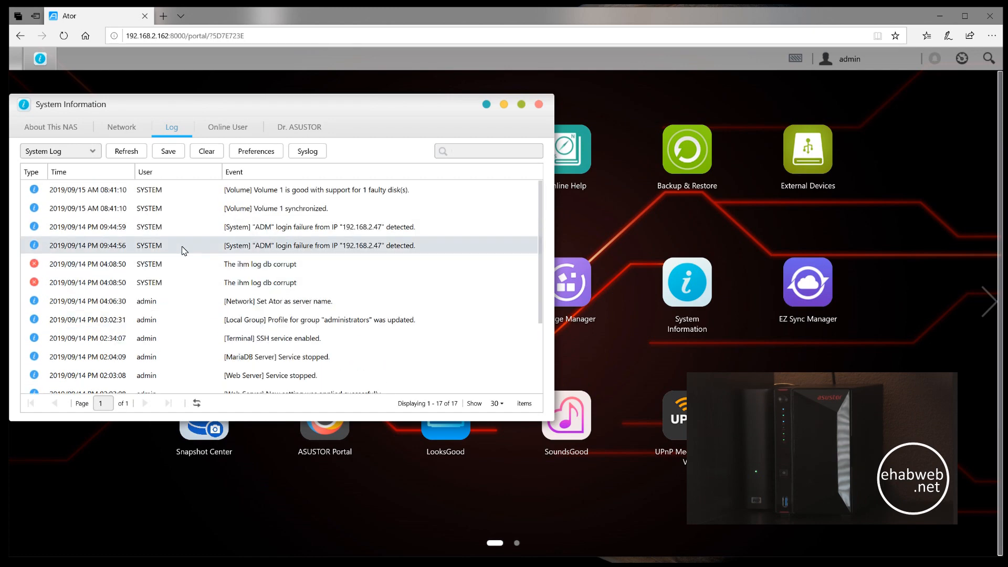
# - Check the online users and the Dr. ASUSTOR health suggestions, and close System Information
pyautogui.click(229, 128)
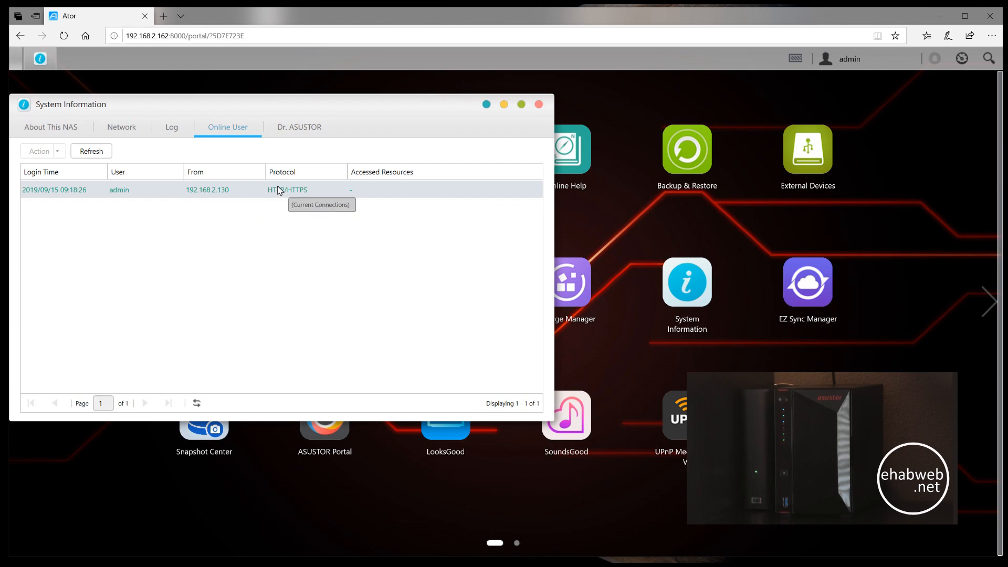
pyautogui.click(300, 131)
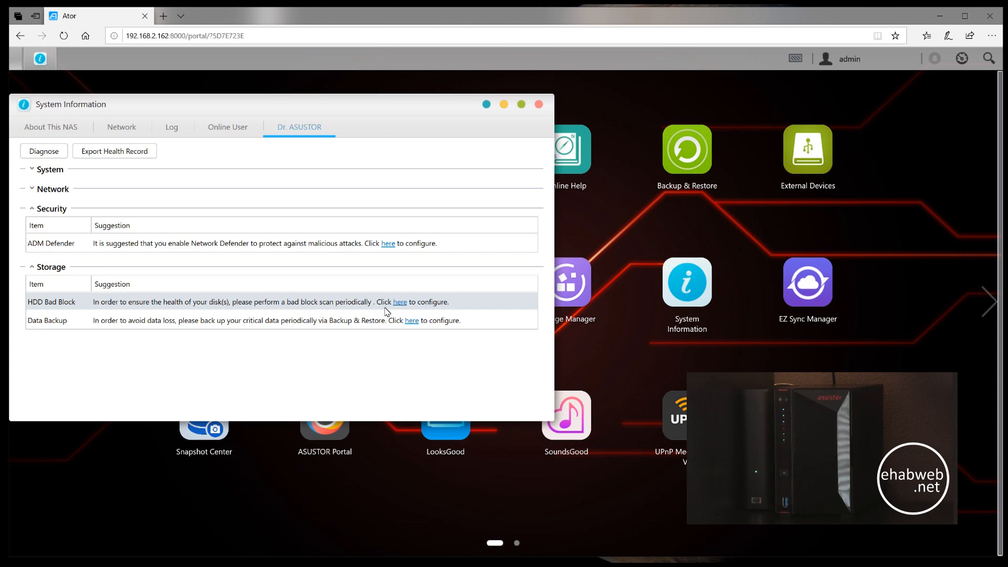
pyautogui.click(539, 105)
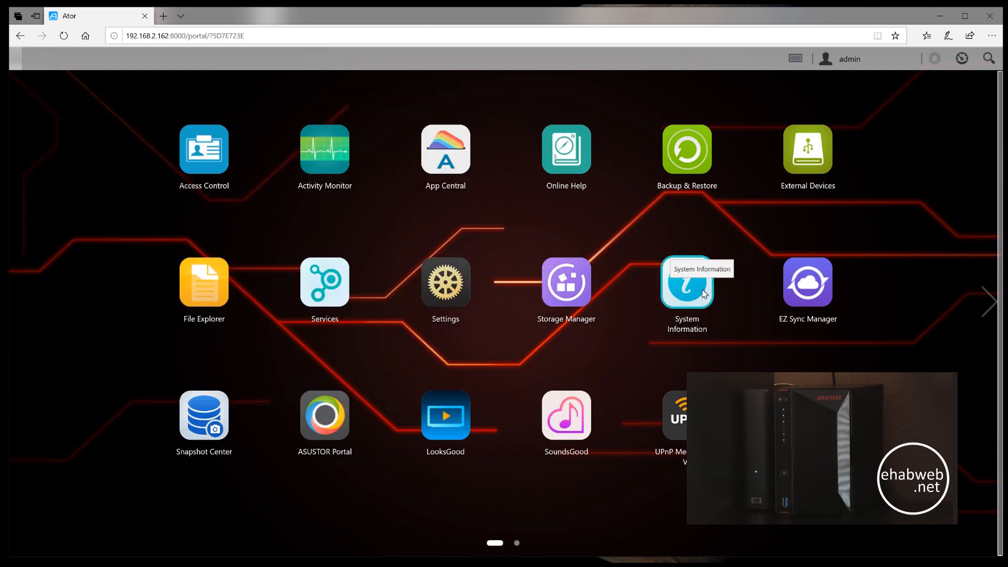
# - Open EZ Sync Manager, dismiss the client download notice, look over its connections and general settings, and close it
pyautogui.click(808, 292)
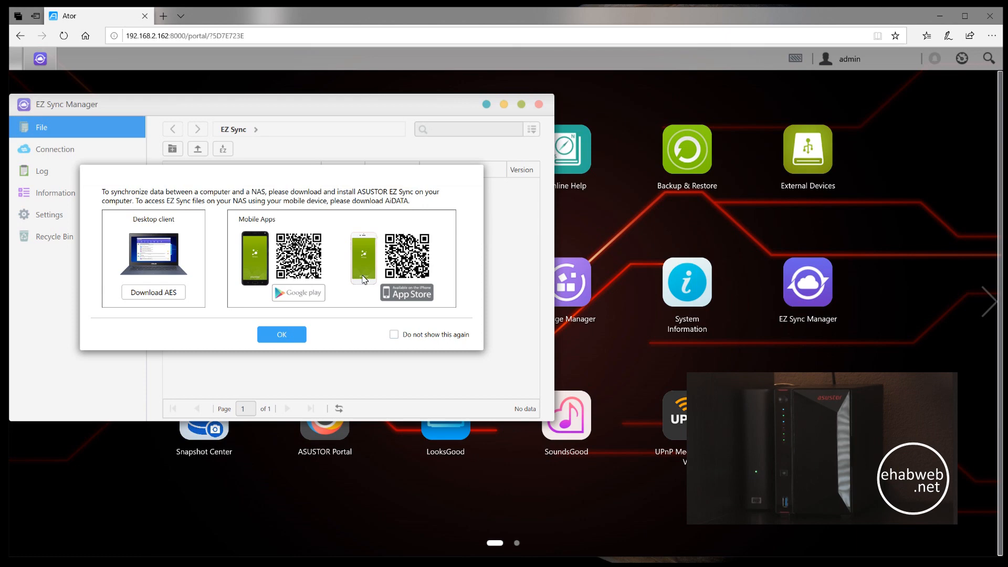
pyautogui.click(292, 336)
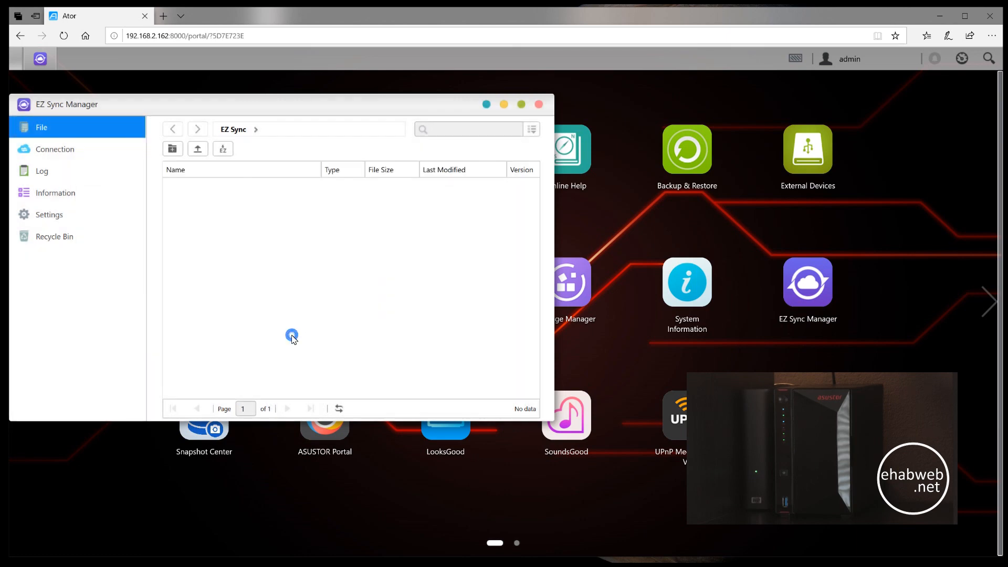
pyautogui.click(66, 155)
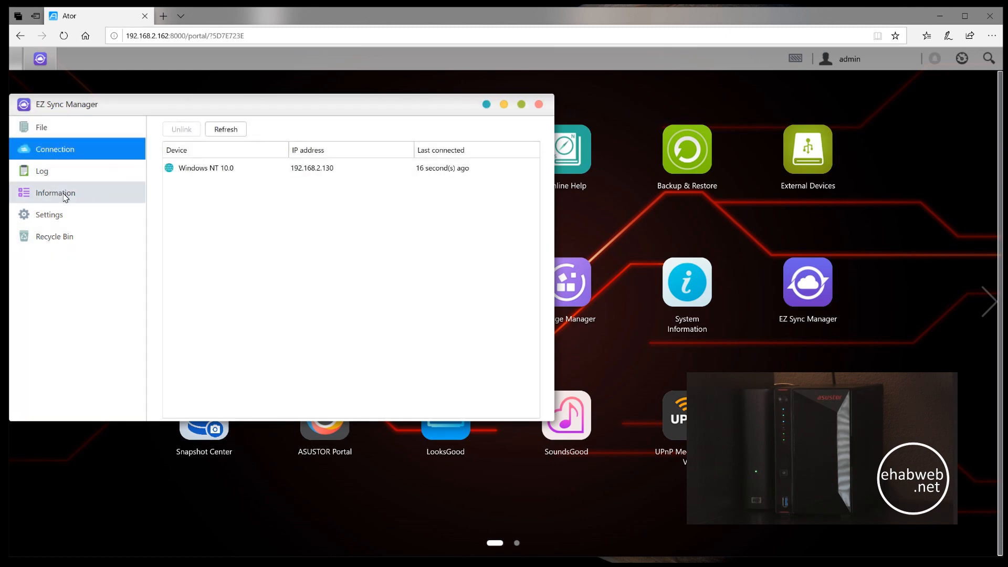
pyautogui.click(68, 211)
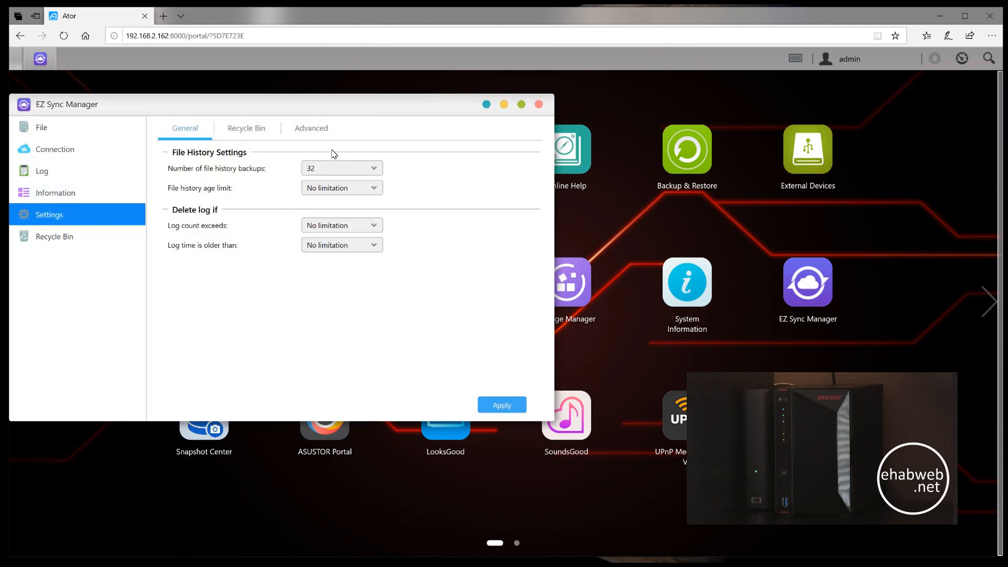
pyautogui.click(539, 104)
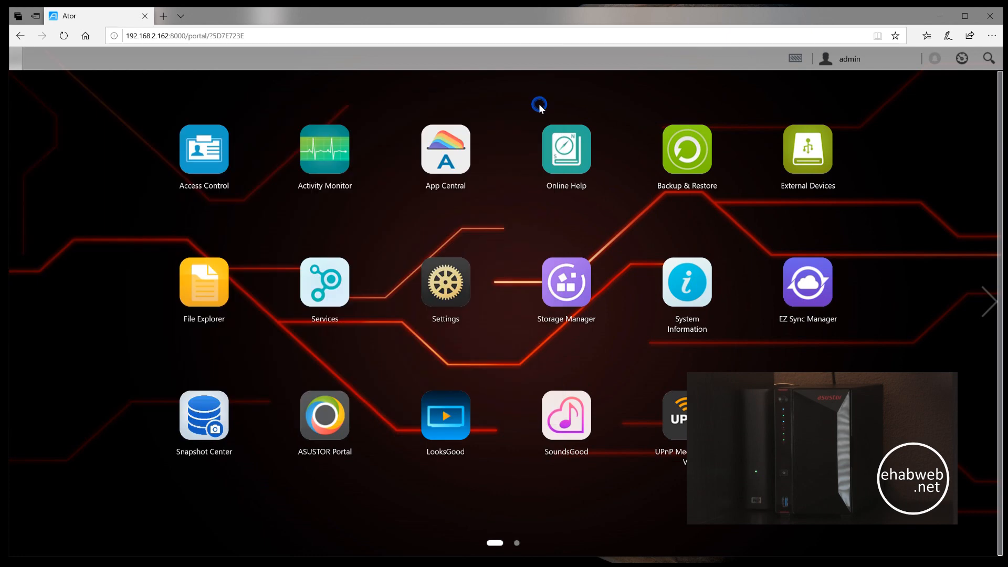
# - Look over the Volume 1 usage, snapshot history and scheduled tasks in Snapshot Center, and close it
pyautogui.click(215, 403)
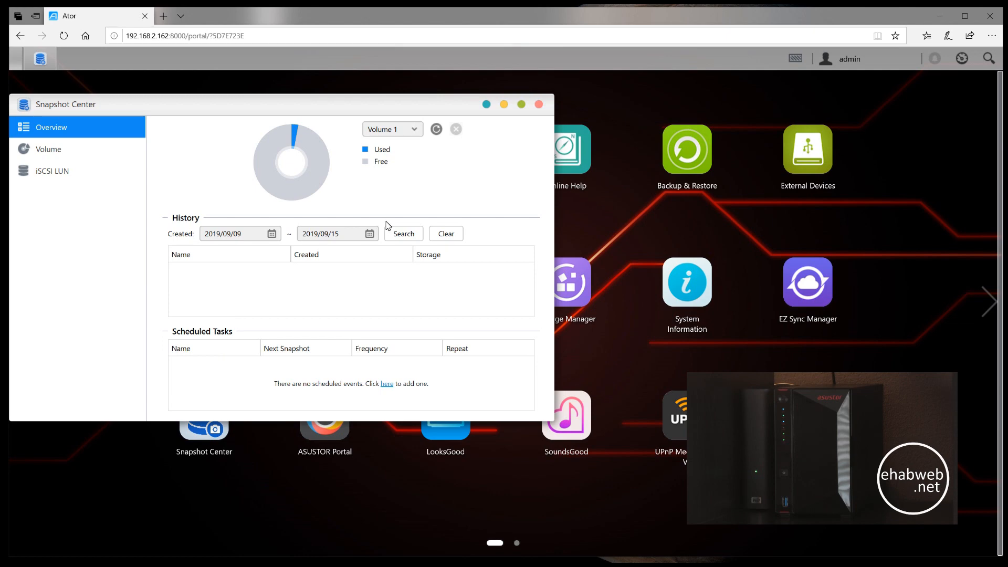
pyautogui.moveTo(296, 203)
pyautogui.click(539, 105)
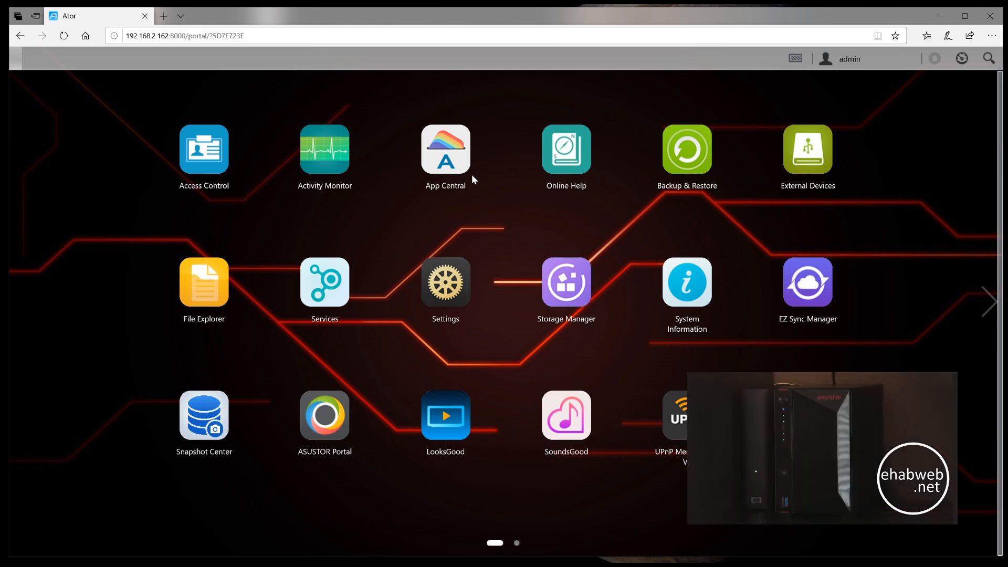
# - Review the installed apps, available updates and automatic update settings in App Central
pyautogui.click(445, 156)
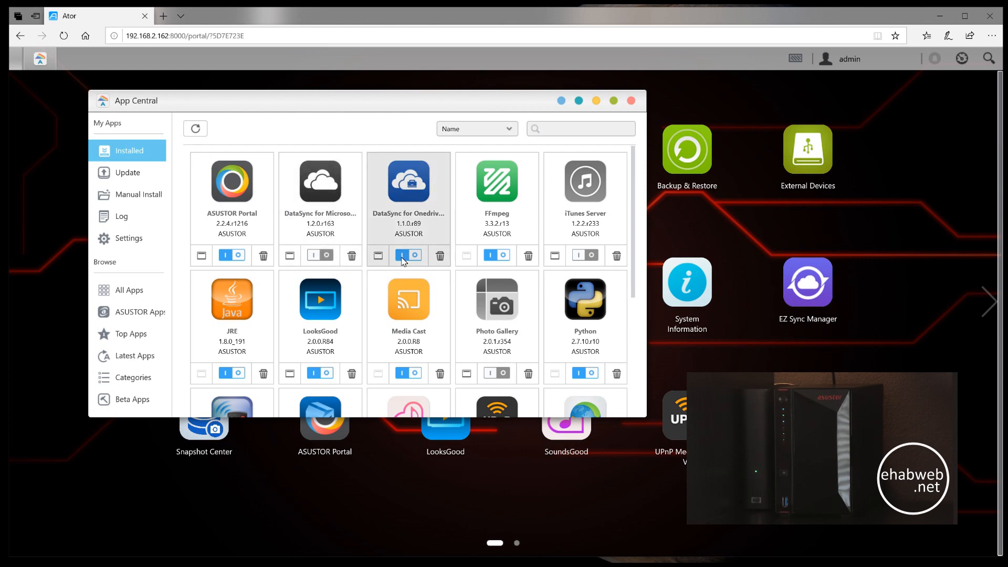
pyautogui.scroll(-4, 467, 252)
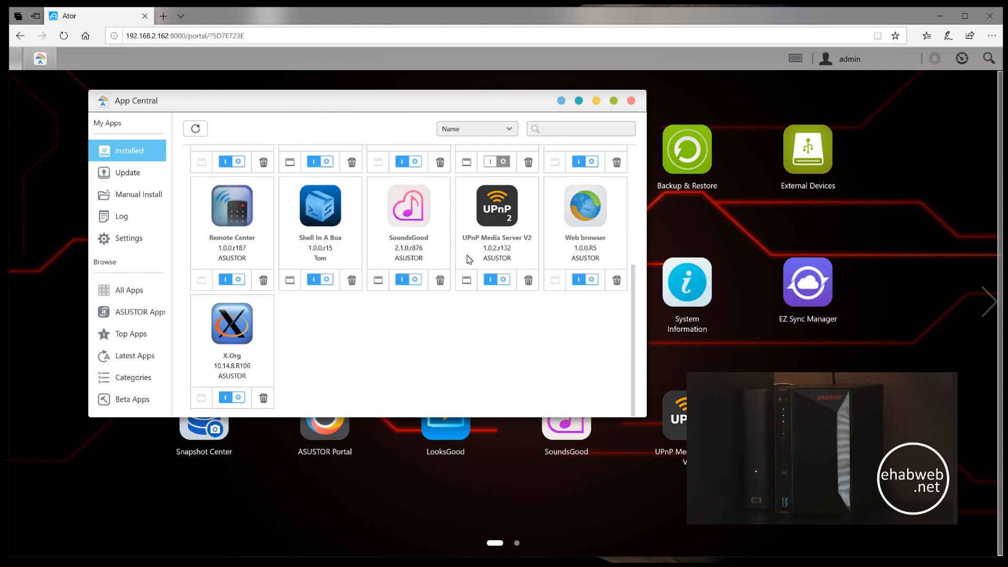
pyautogui.scroll(5, 317, 340)
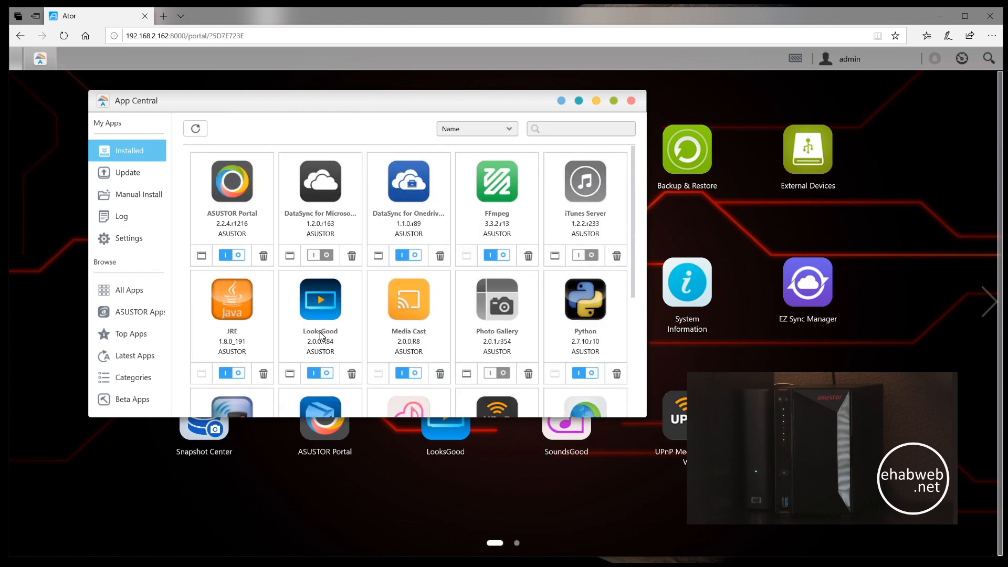
pyautogui.click(142, 181)
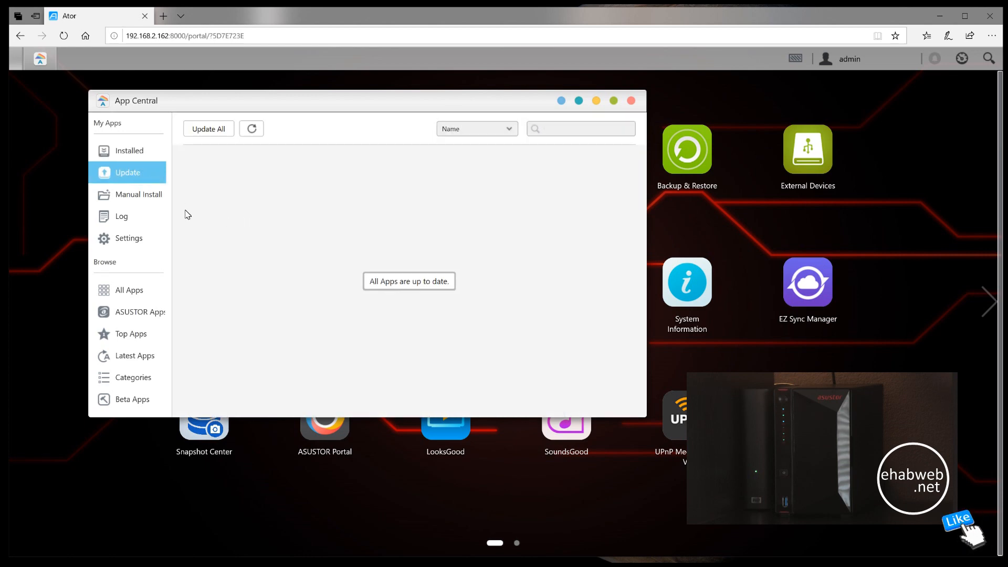
pyautogui.click(126, 240)
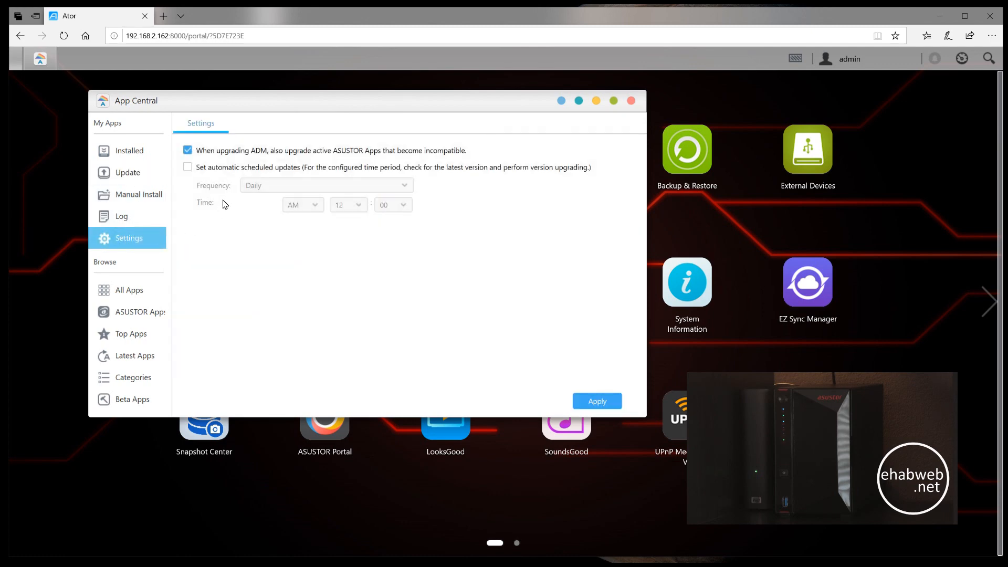
# - Browse the full catalogue of available apps in App Central, sorted by name, and close App Central
pyautogui.click(134, 288)
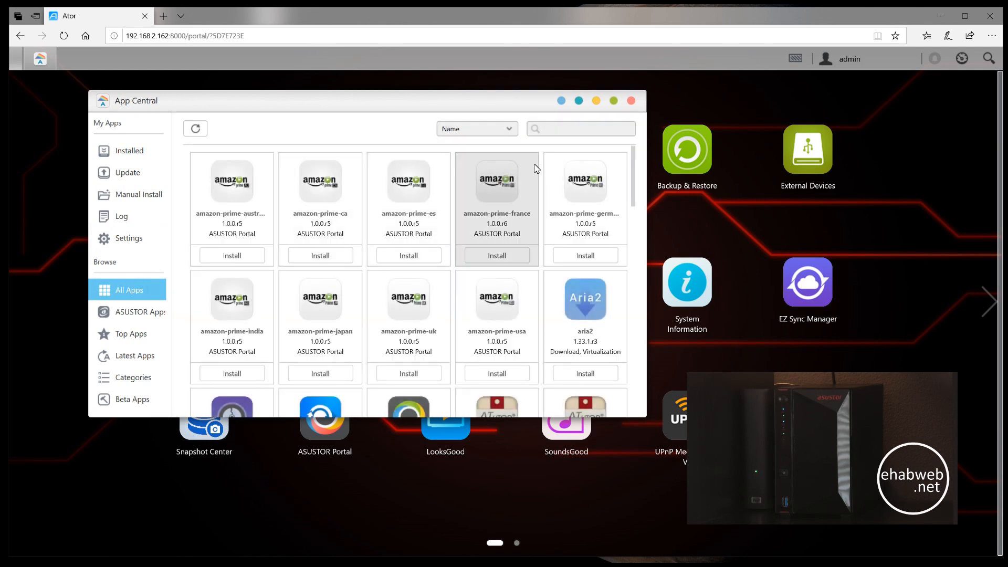
pyautogui.scroll(-8, 477, 205)
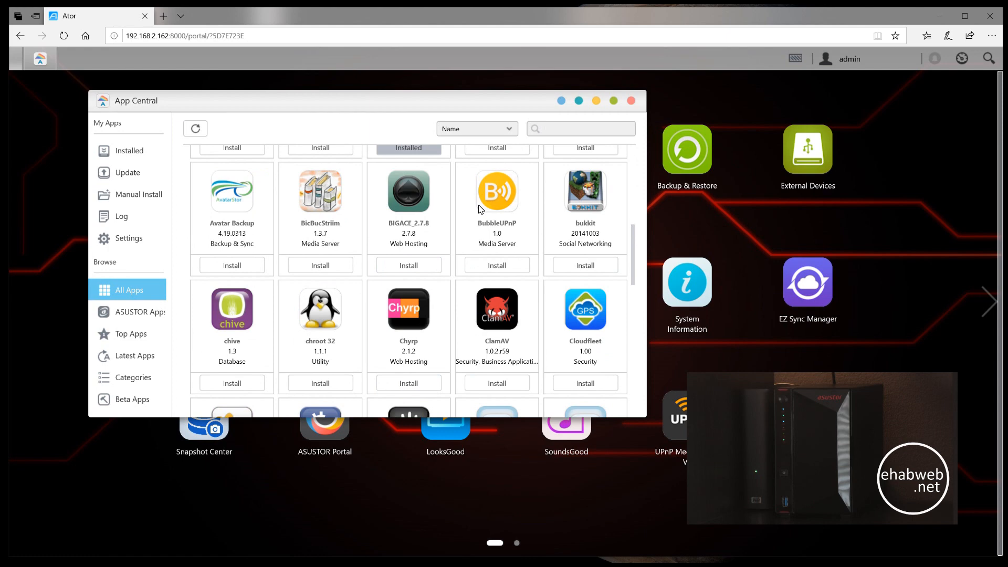
pyautogui.scroll(-2, 478, 209)
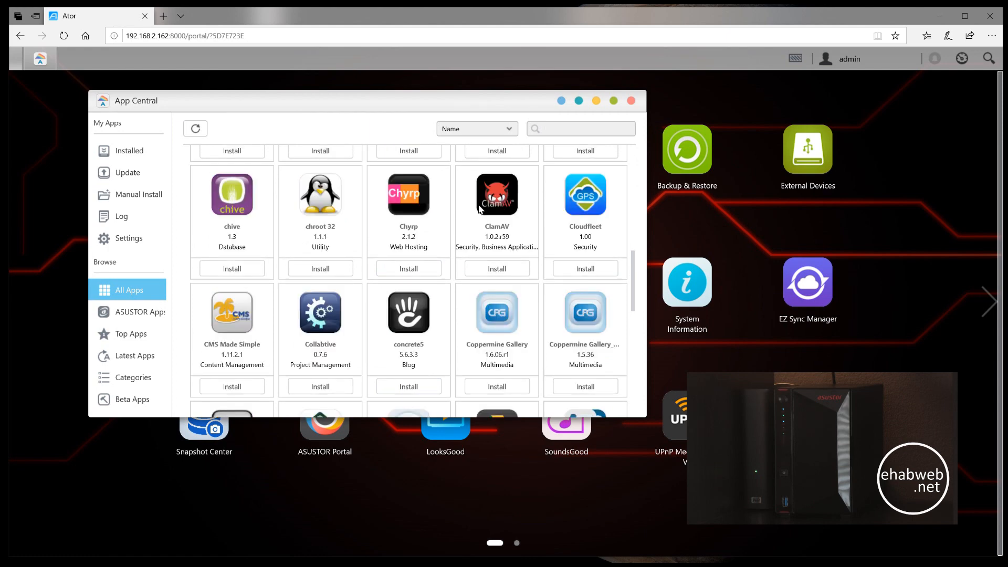
pyautogui.scroll(-2, 479, 209)
pyautogui.scroll(-2, 479, 209)
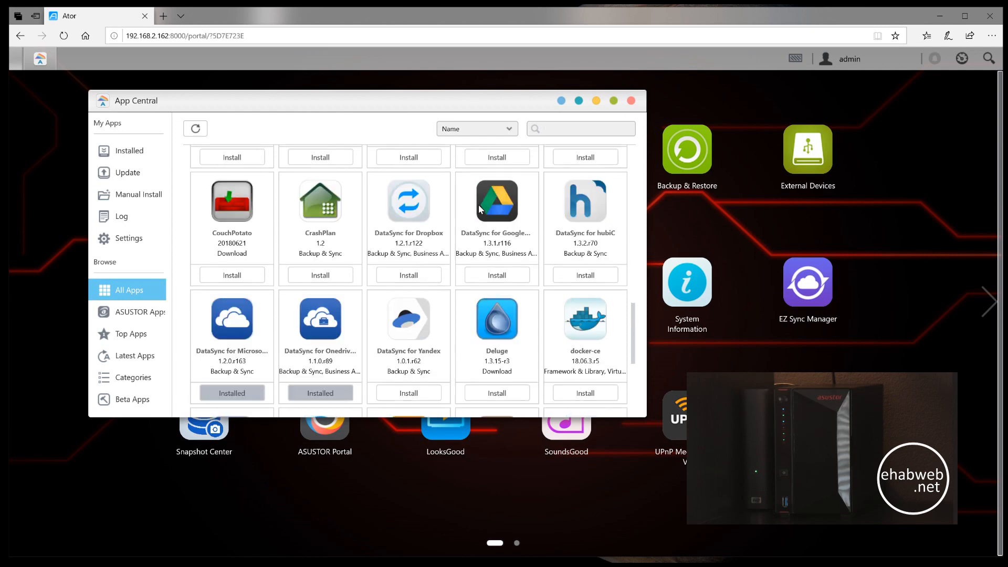
pyautogui.scroll(-2, 479, 209)
pyautogui.scroll(-1, 479, 209)
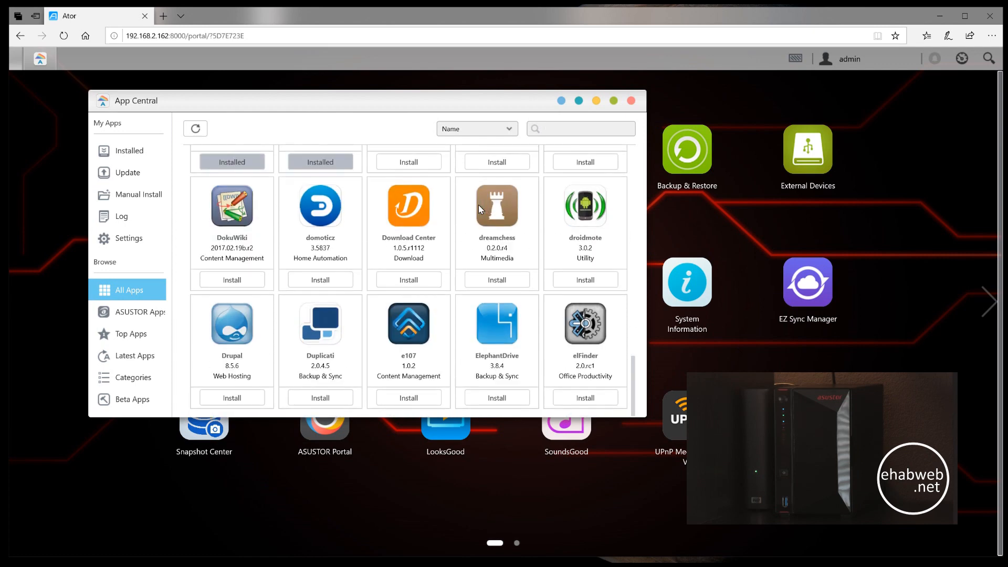
pyautogui.scroll(10, 478, 209)
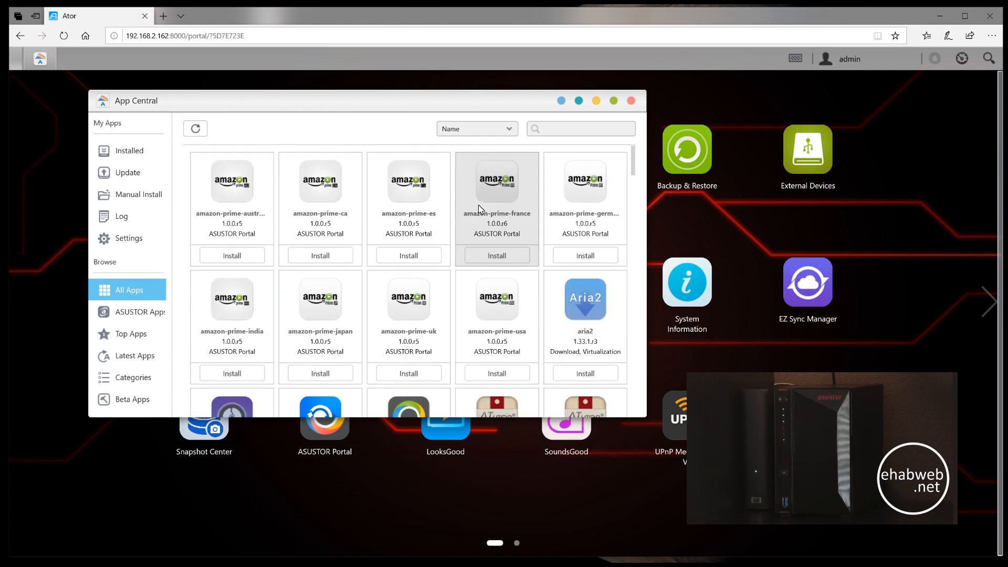
pyautogui.scroll(-6, 479, 208)
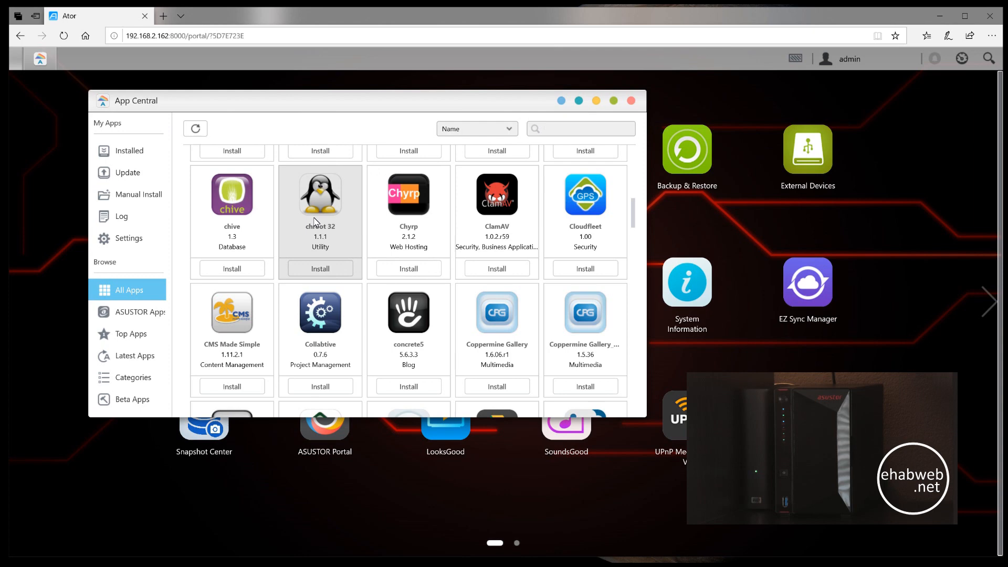
pyautogui.scroll(-4, 423, 245)
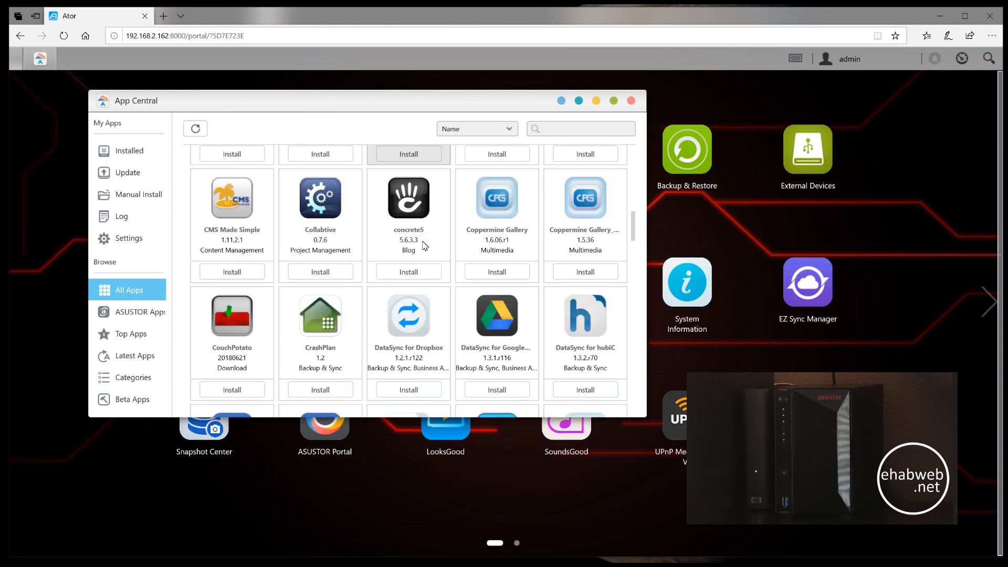
pyautogui.scroll(-2, 424, 245)
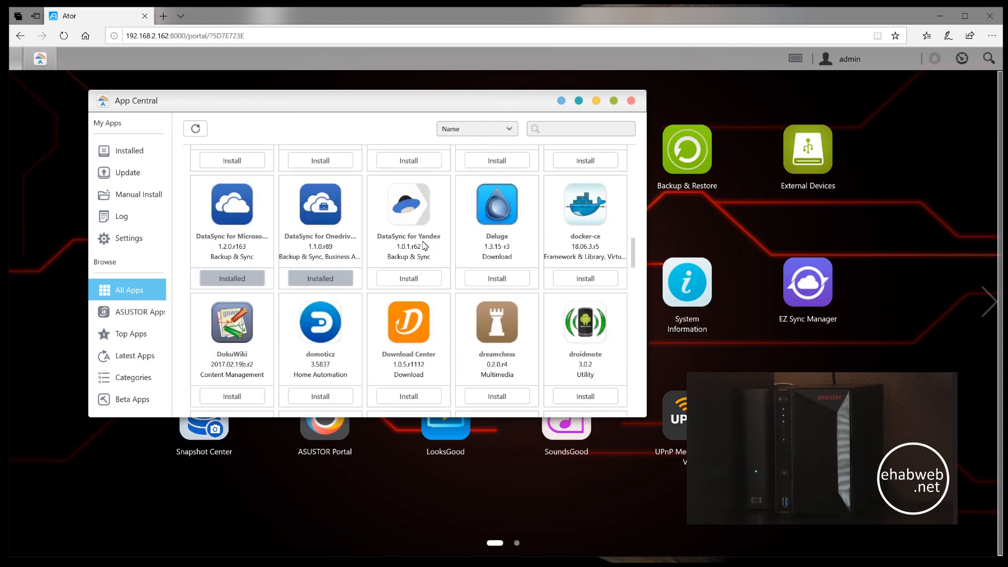
pyautogui.scroll(-4, 424, 245)
pyautogui.scroll(-4, 424, 245)
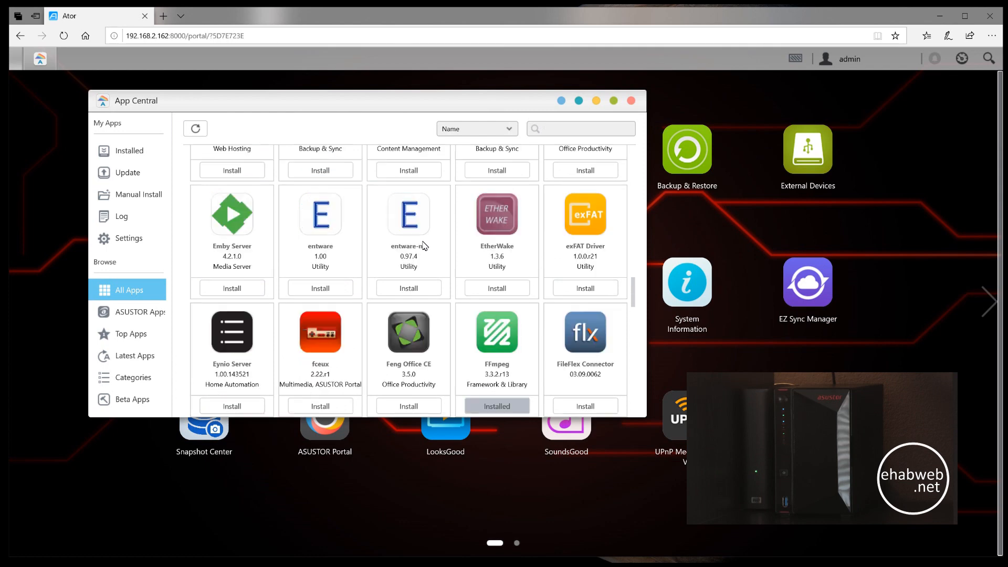
pyautogui.scroll(15, 424, 245)
pyautogui.scroll(6, 424, 245)
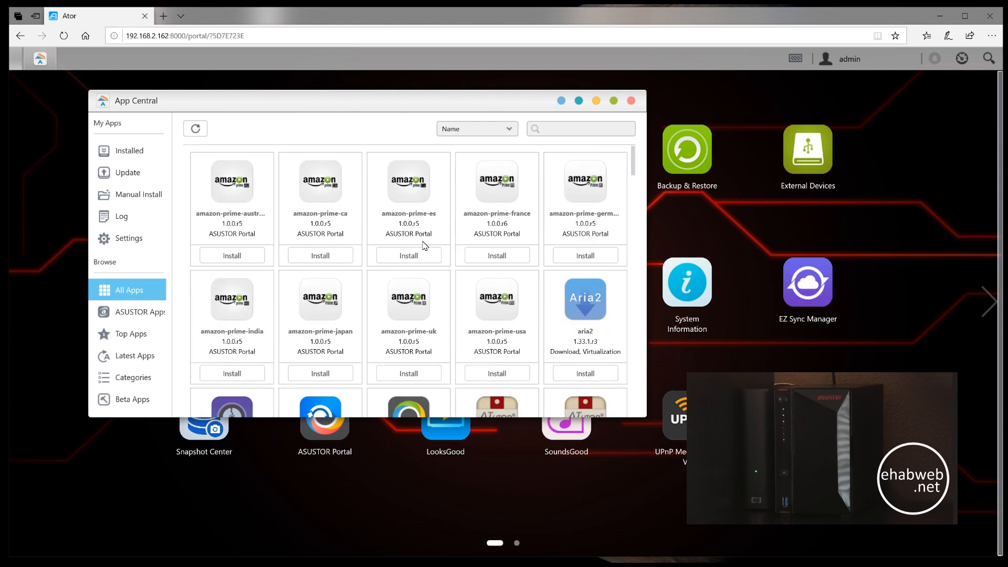
pyautogui.click(630, 102)
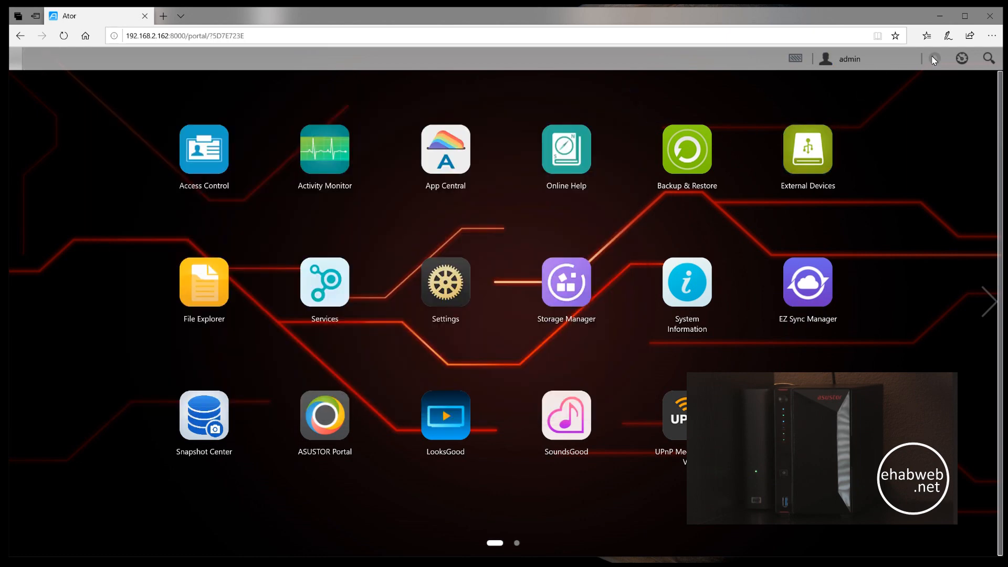
# - Look over the admin account's personal settings, volume usage and theme options, and leave the dialog without saving
pyautogui.click(865, 59)
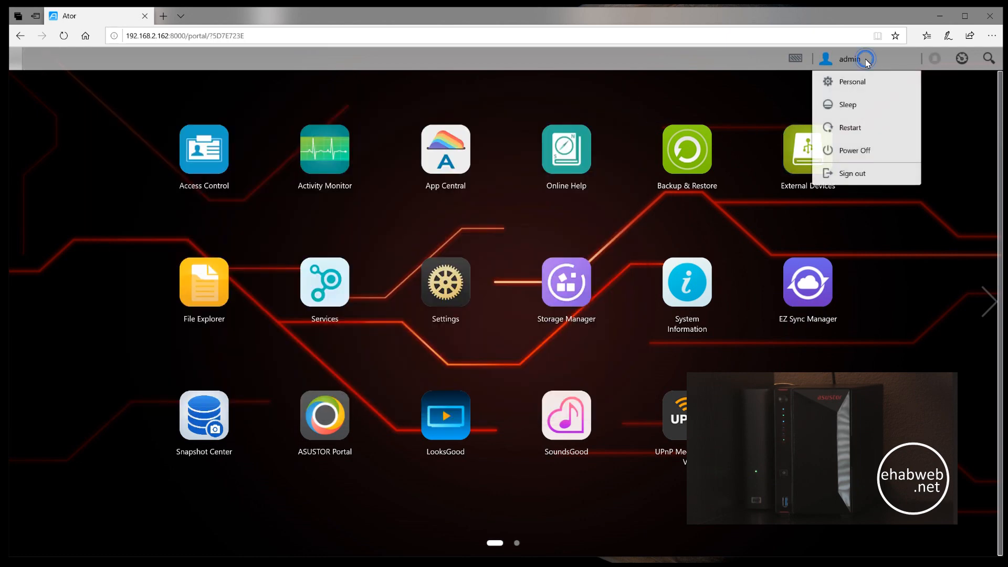
pyautogui.click(861, 85)
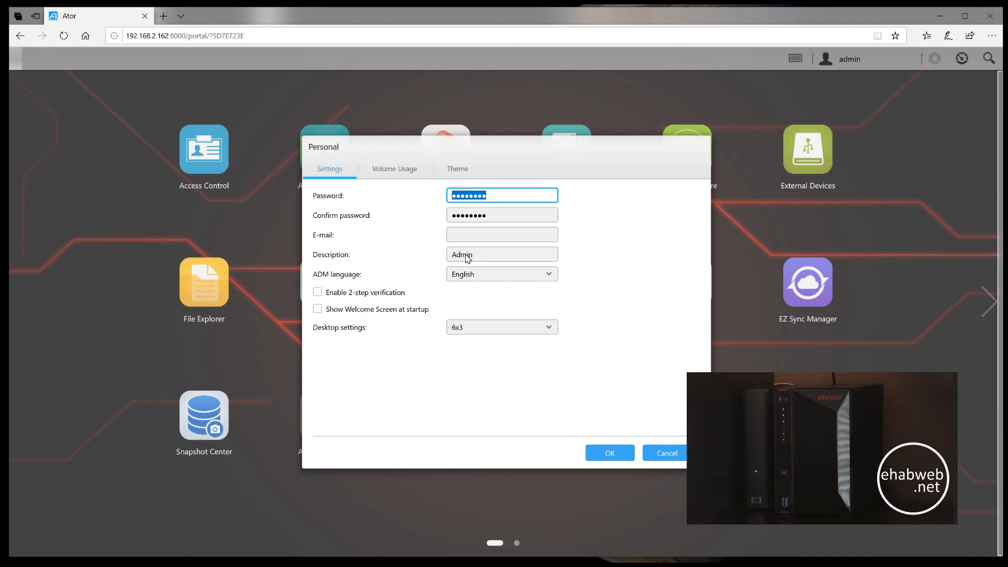
pyautogui.click(406, 172)
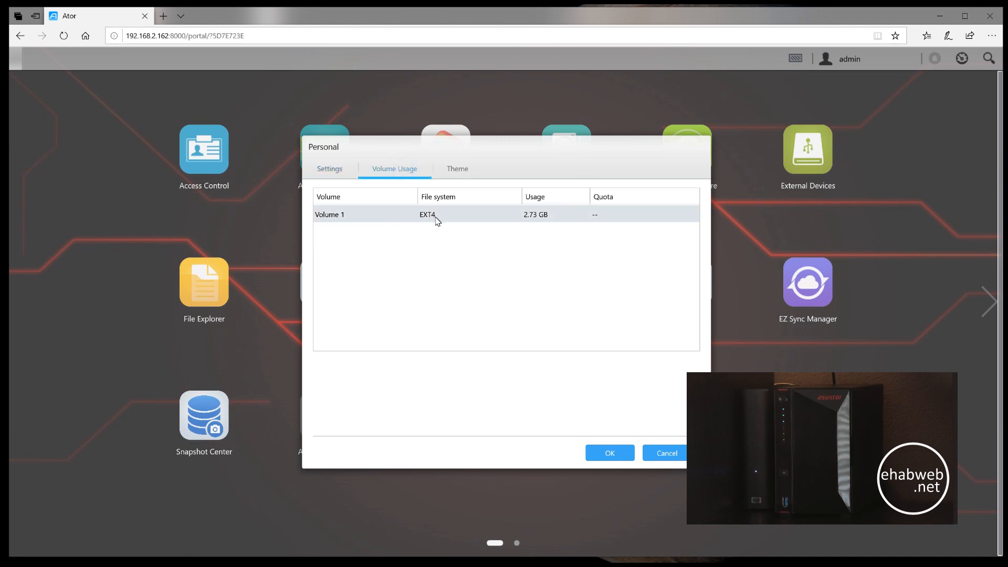
pyautogui.click(462, 173)
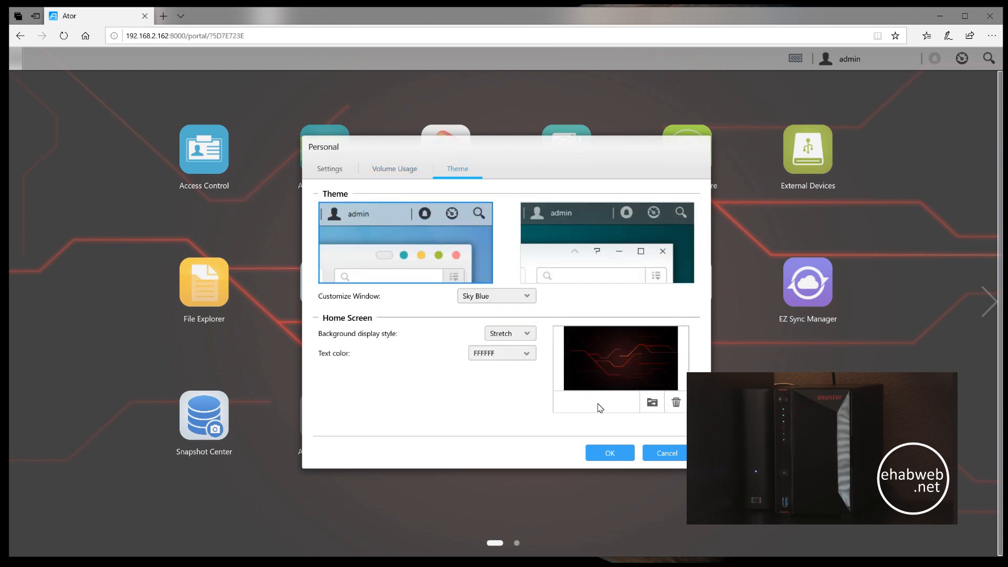
pyautogui.click(660, 457)
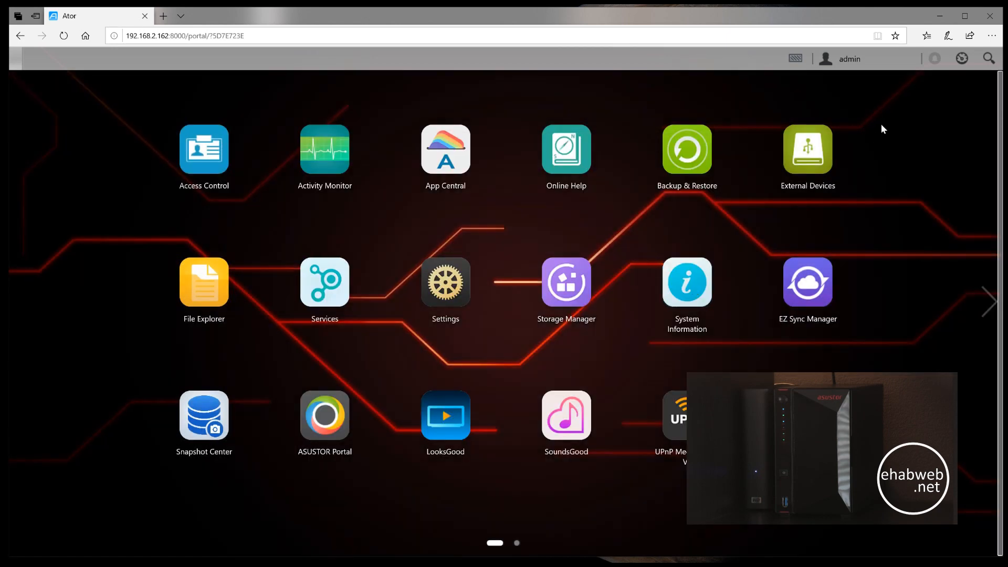
# - Review the dashboard widgets for important logs, activity, storage and online users, and hide them again
pyautogui.click(961, 60)
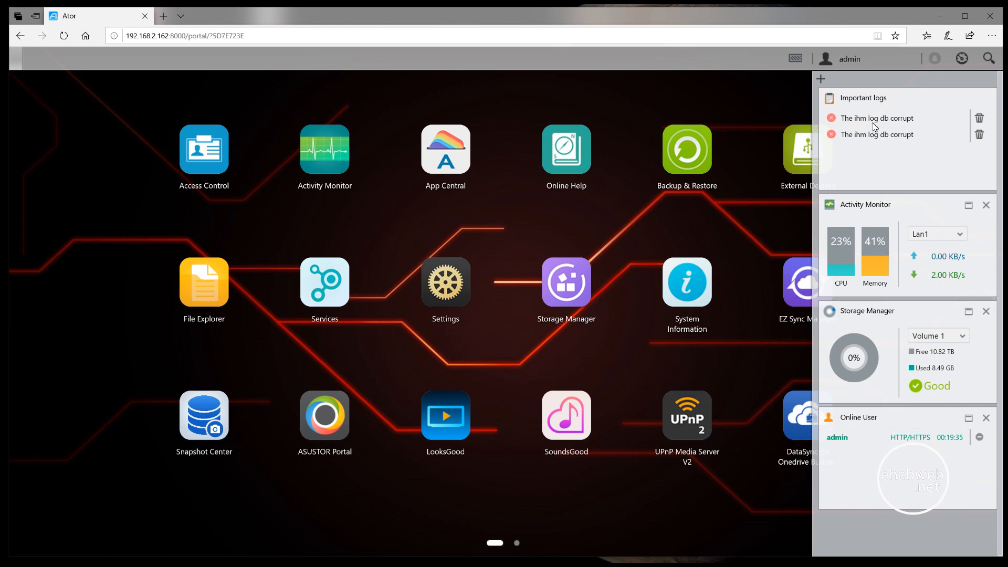
pyautogui.moveTo(866, 119)
pyautogui.moveTo(868, 144)
pyautogui.moveTo(888, 444)
pyautogui.click(963, 61)
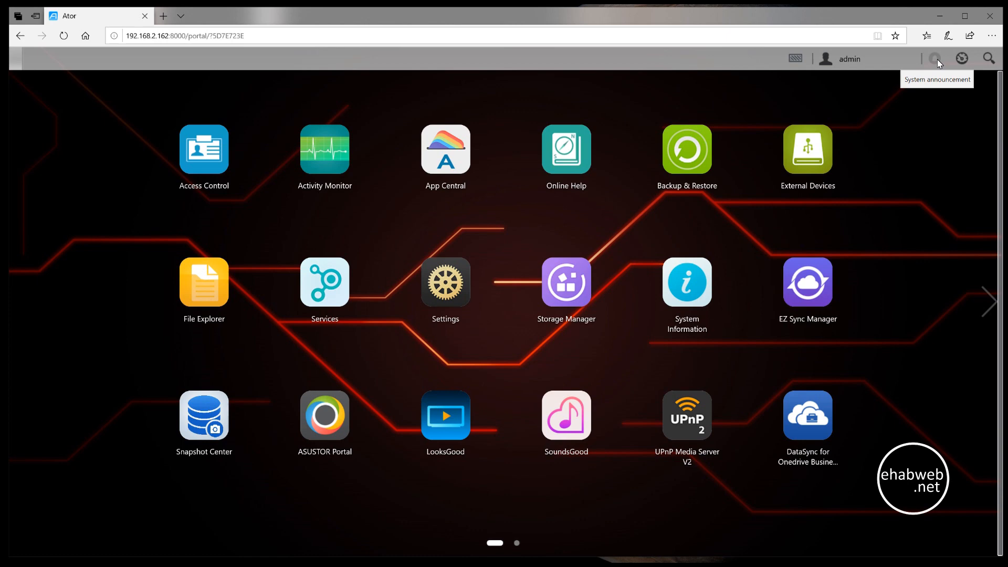
# - Check the background tasks in Task Monitor and close it
pyautogui.click(796, 58)
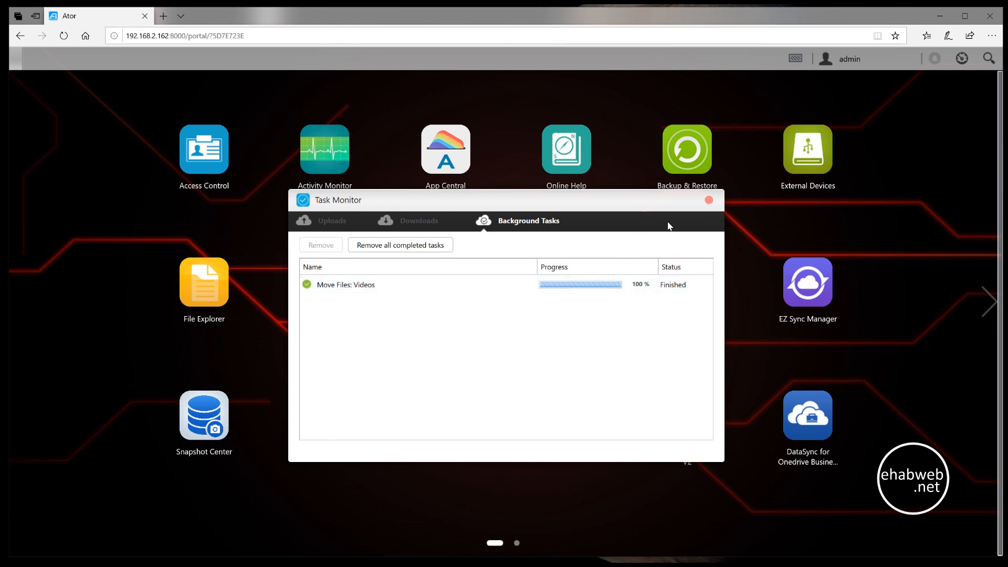
pyautogui.click(709, 200)
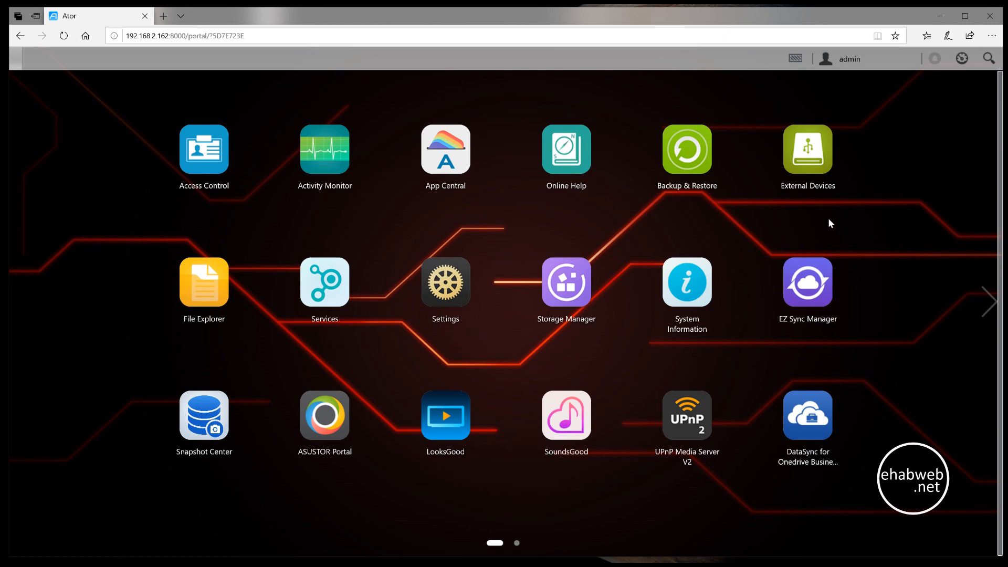
# - Sign out of the admin account and confirm the sign-out
pyautogui.click(854, 67)
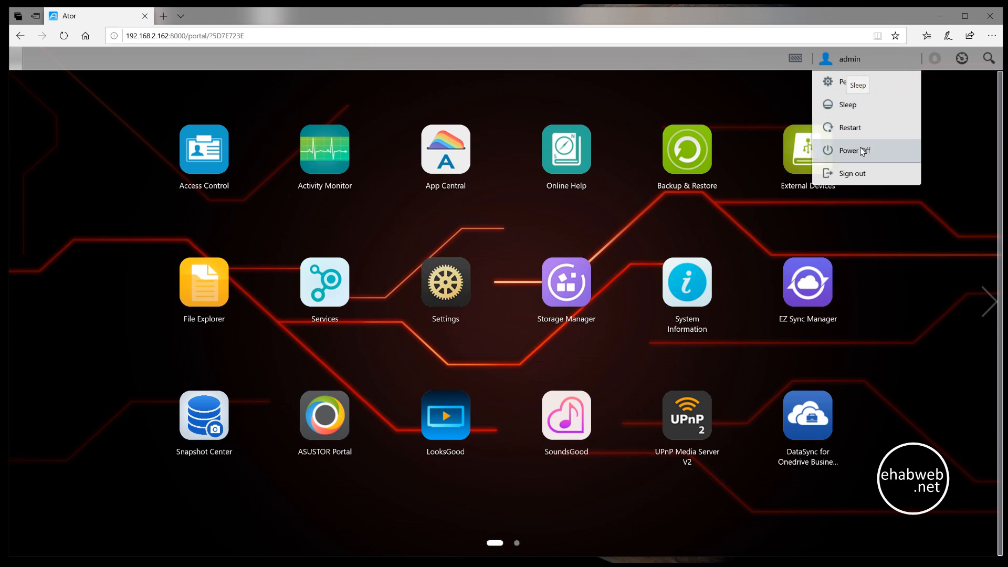
pyautogui.click(862, 173)
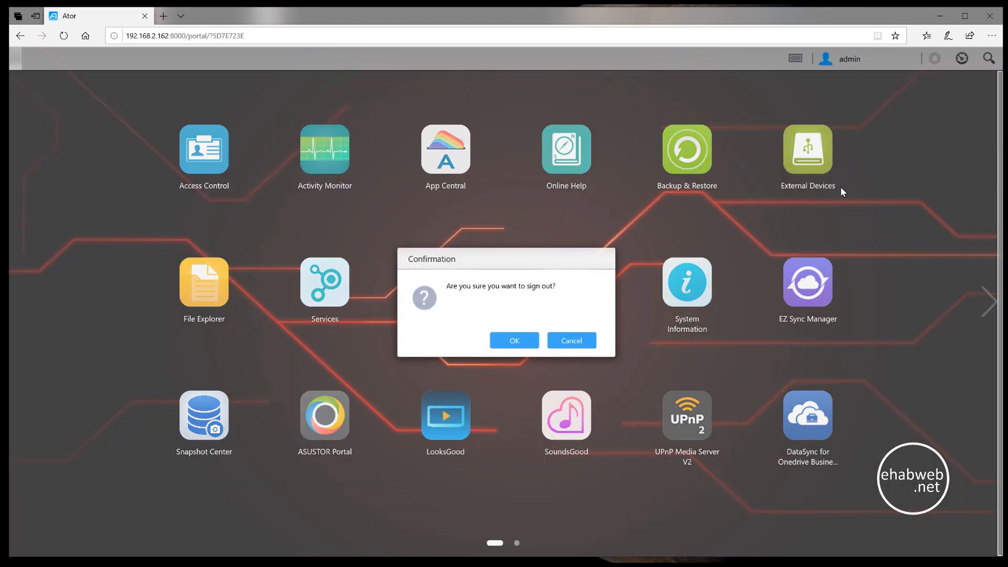
pyautogui.click(521, 342)
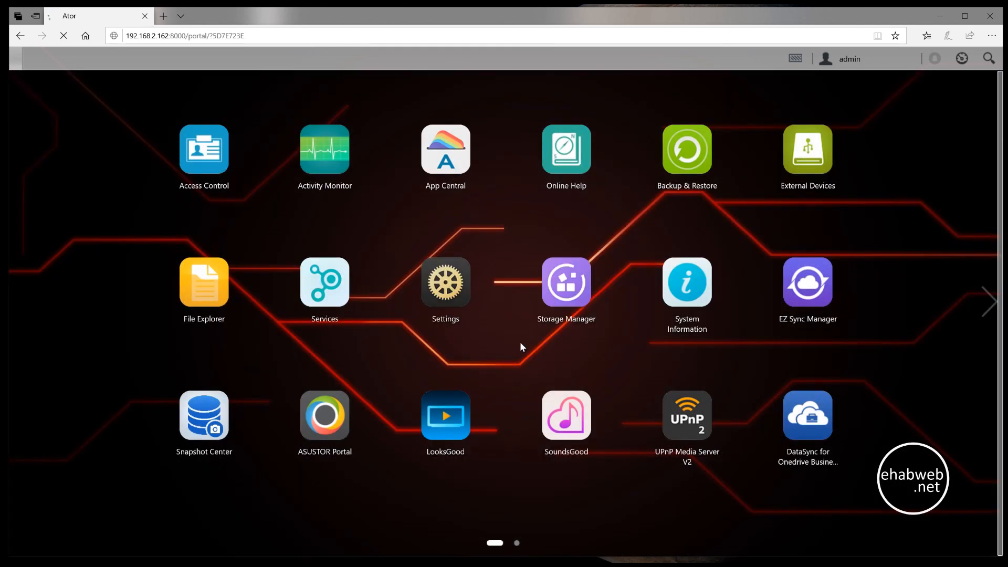